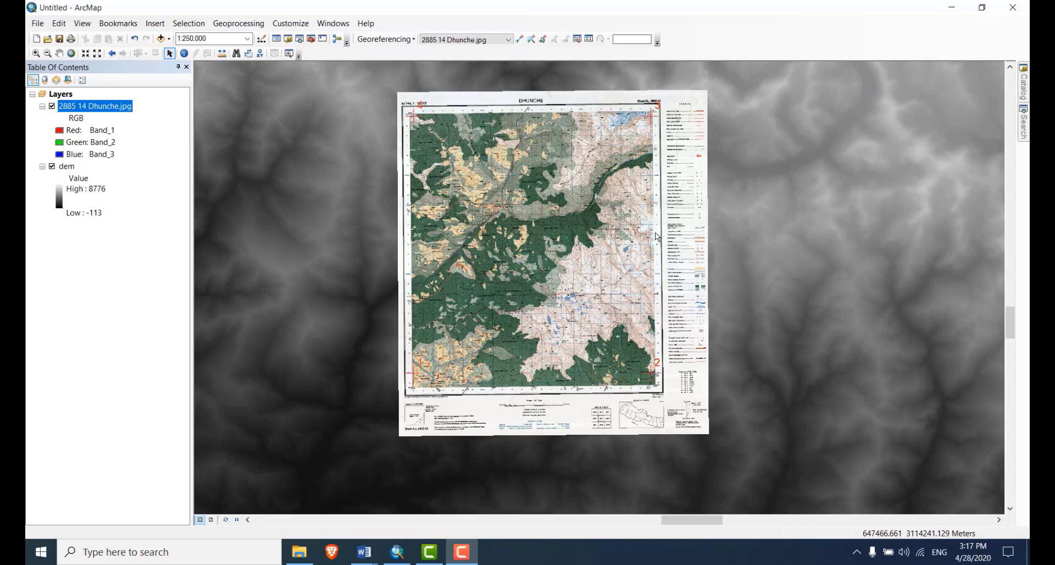
left_click_drag(638, 233, 614, 242)
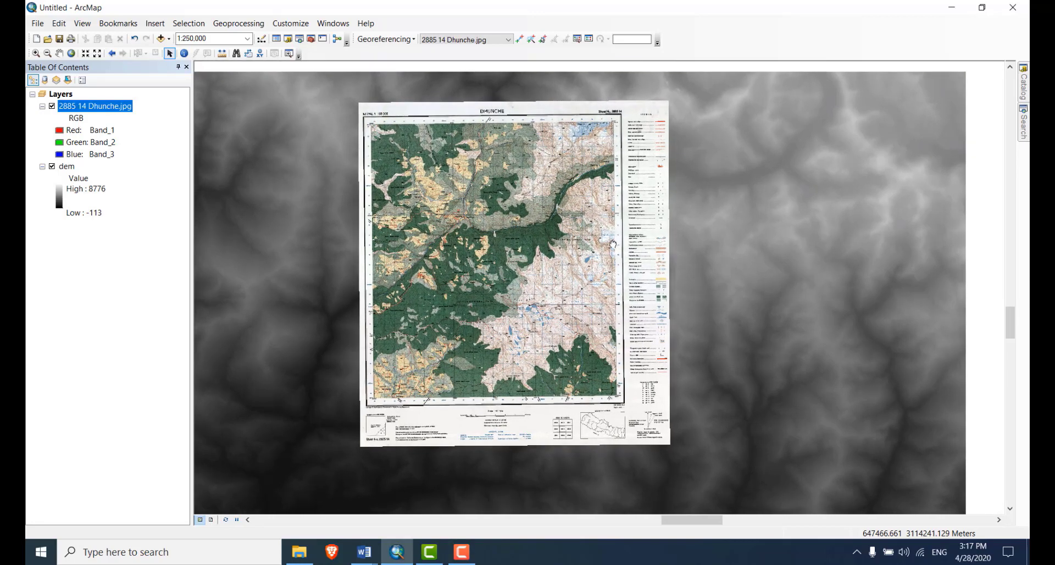
left_click_drag(613, 243, 611, 246)
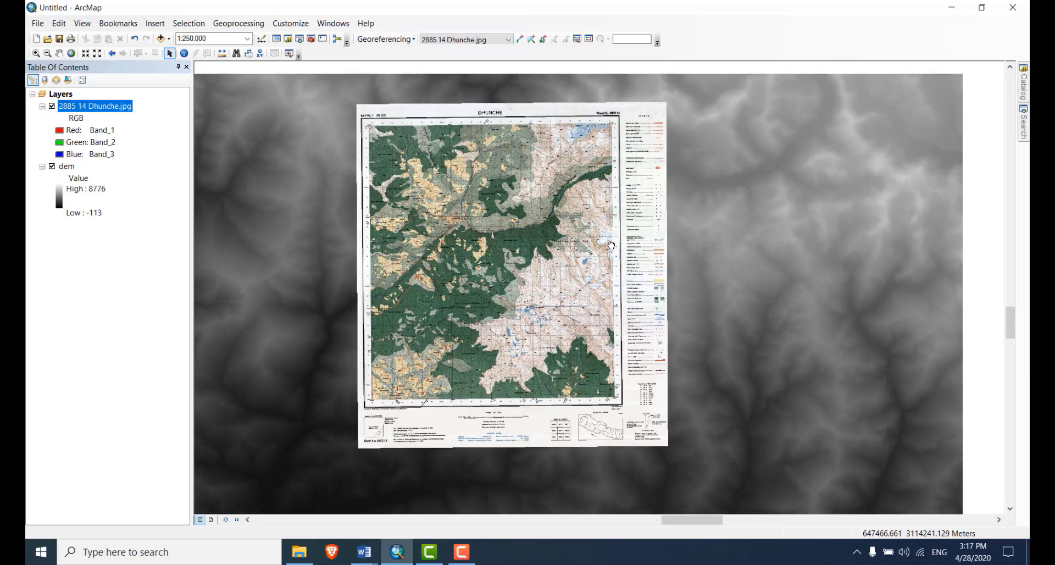
left_click_drag(611, 247, 610, 248)
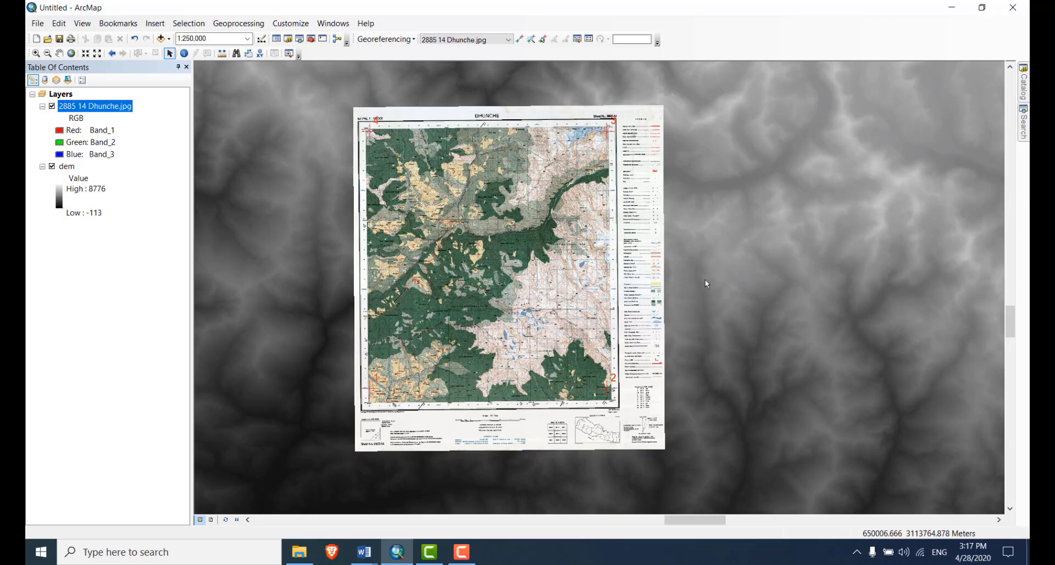
- Start creating a new shapefile in the SHPs folder of the Projection folder connection
left_click(288, 40)
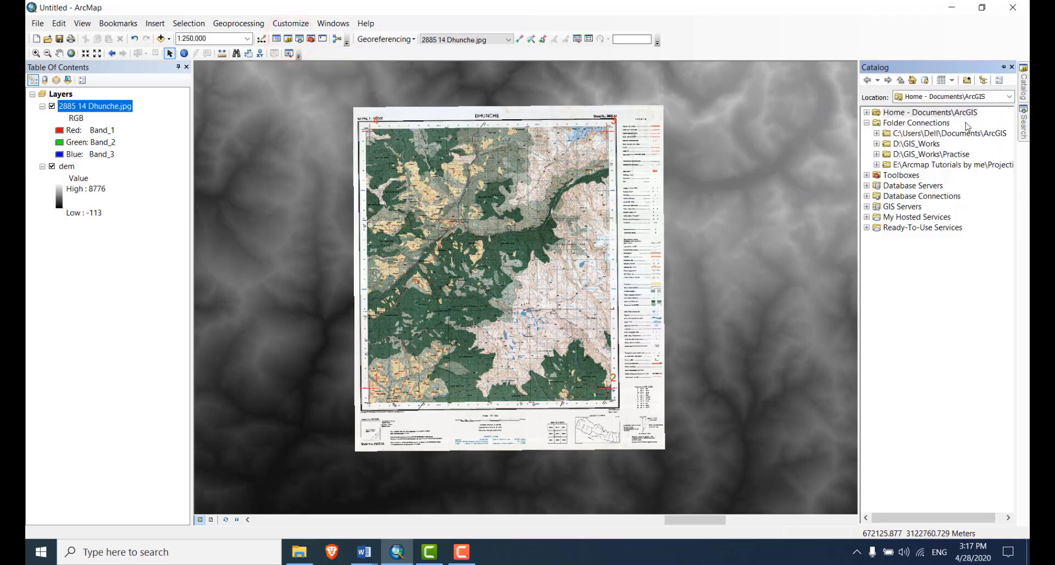
left_click(876, 164)
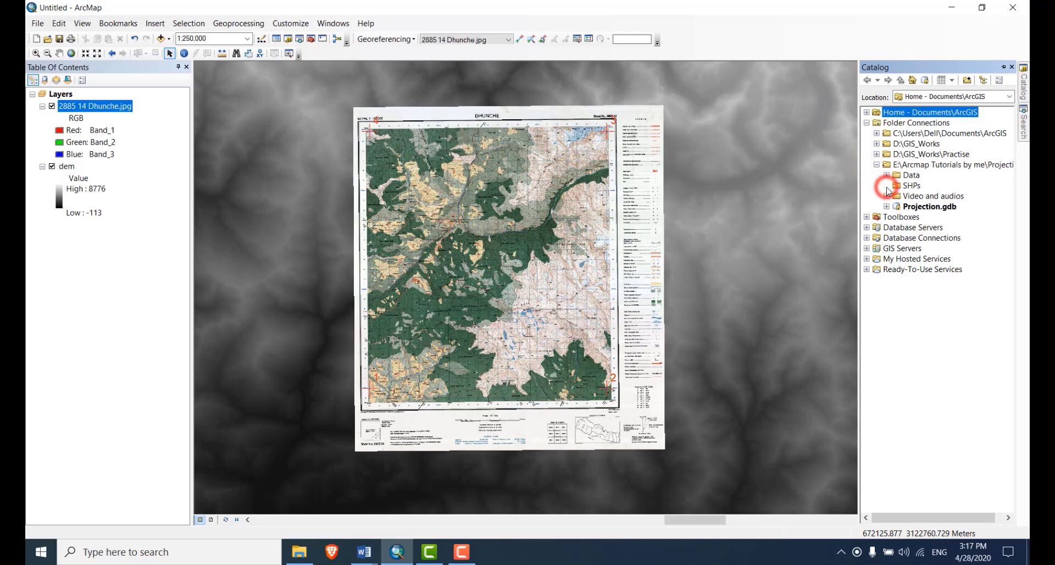
left_click(909, 186)
right_click(909, 185)
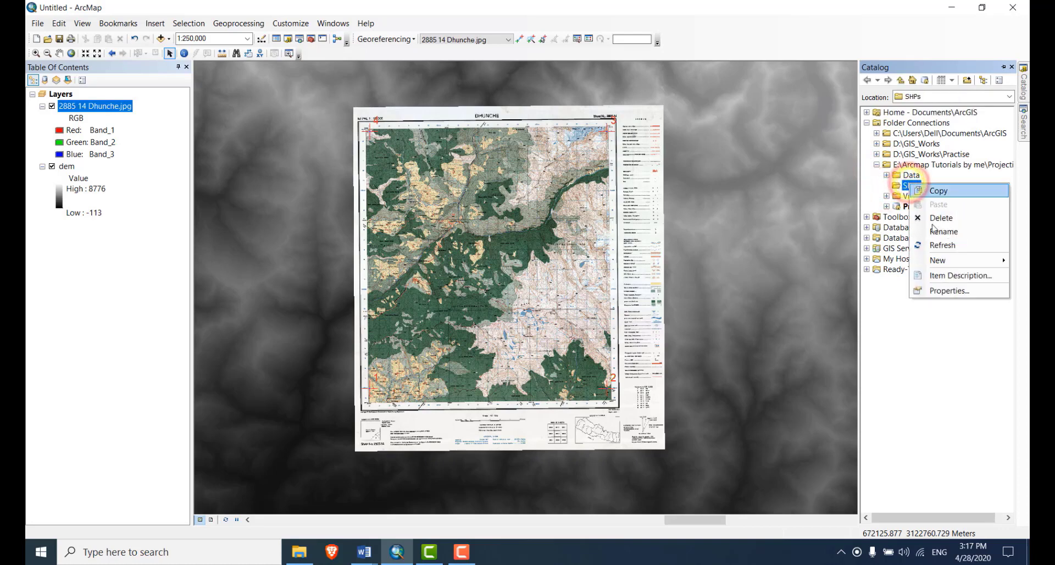
left_click(940, 260)
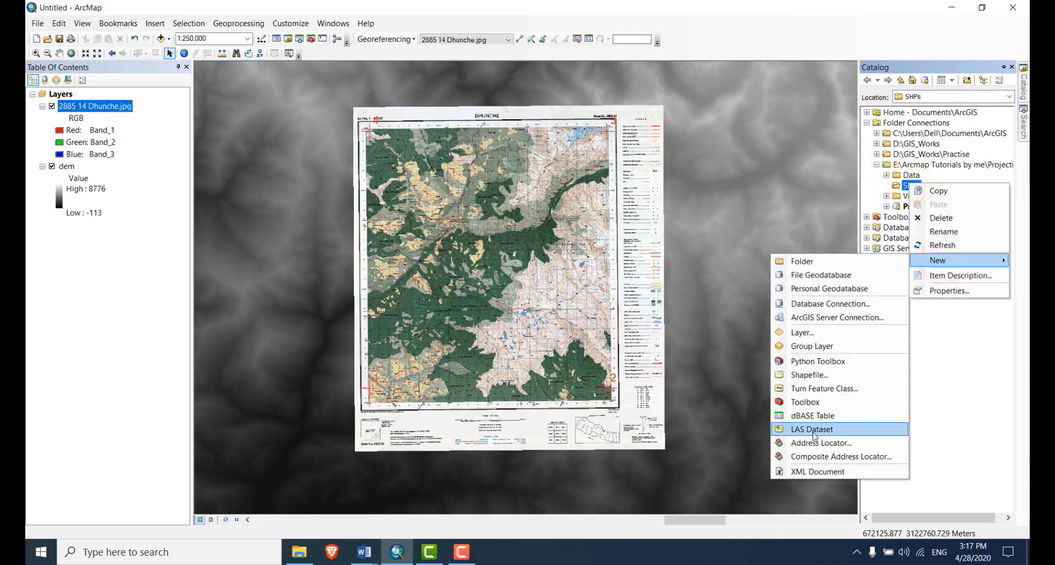
left_click(827, 374)
- Name the new shapefile Border and set its feature type to Polygon
double_click(549, 159)
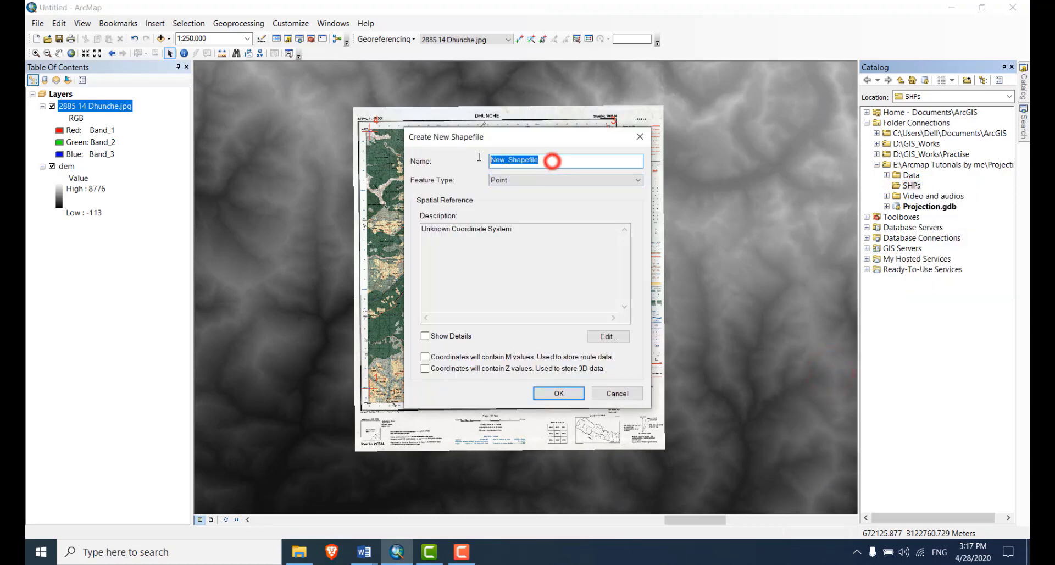
type("Bi")
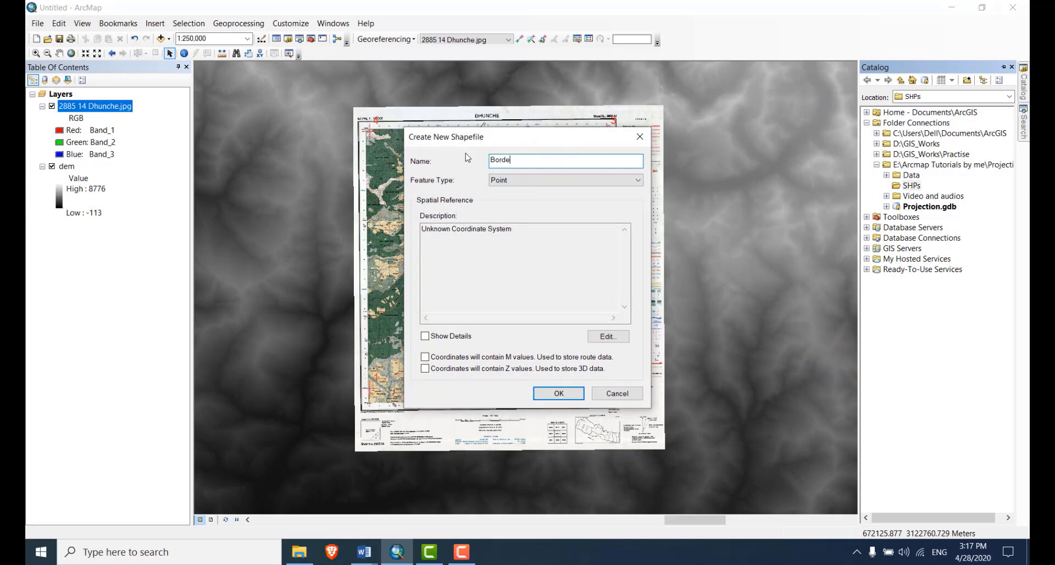
left_click(590, 179)
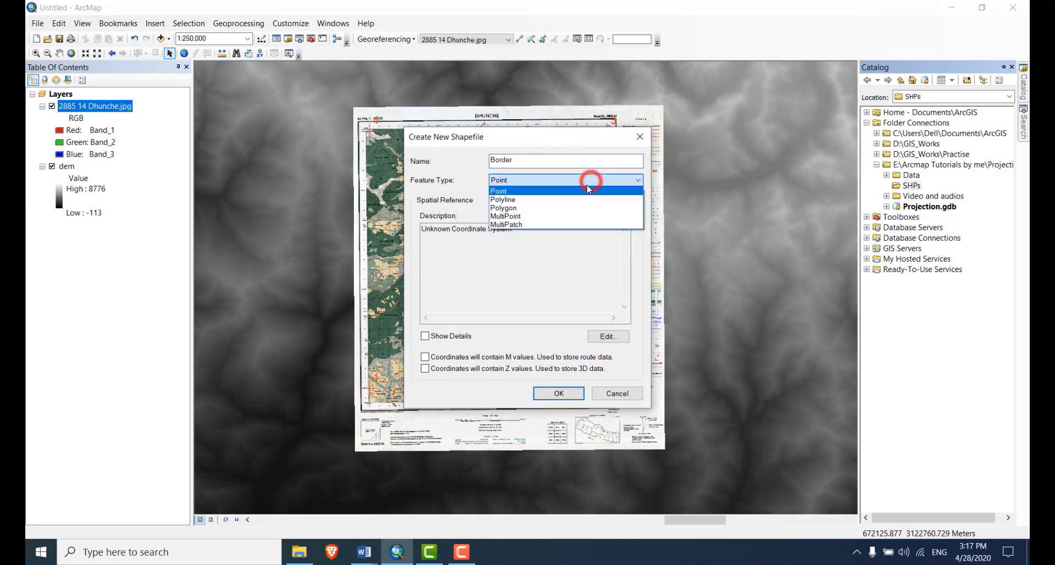
left_click(565, 208)
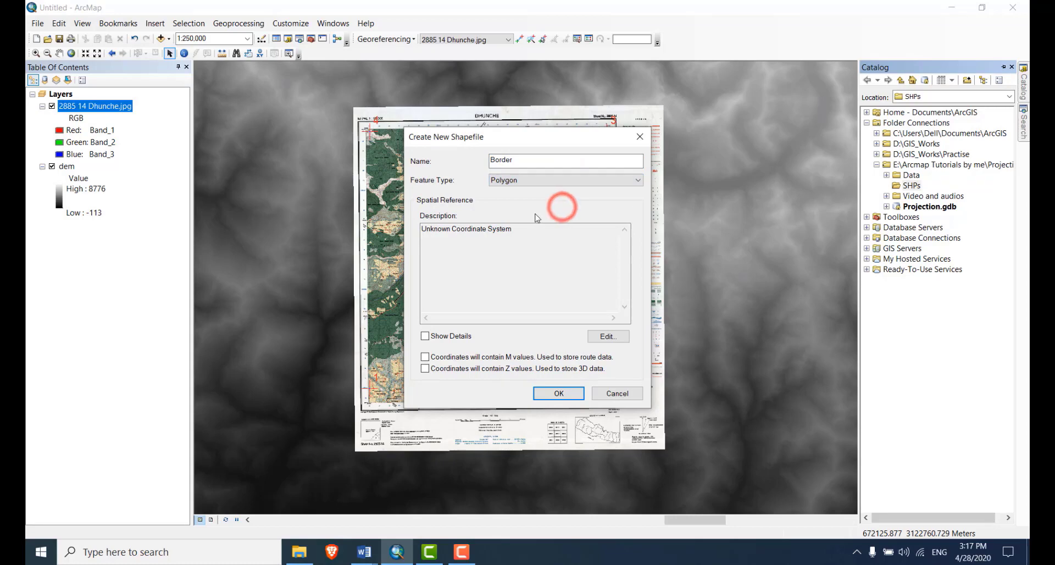
- Assign the MUTM84 Nepal coordinate system to the shapefile and create it
left_click(601, 339)
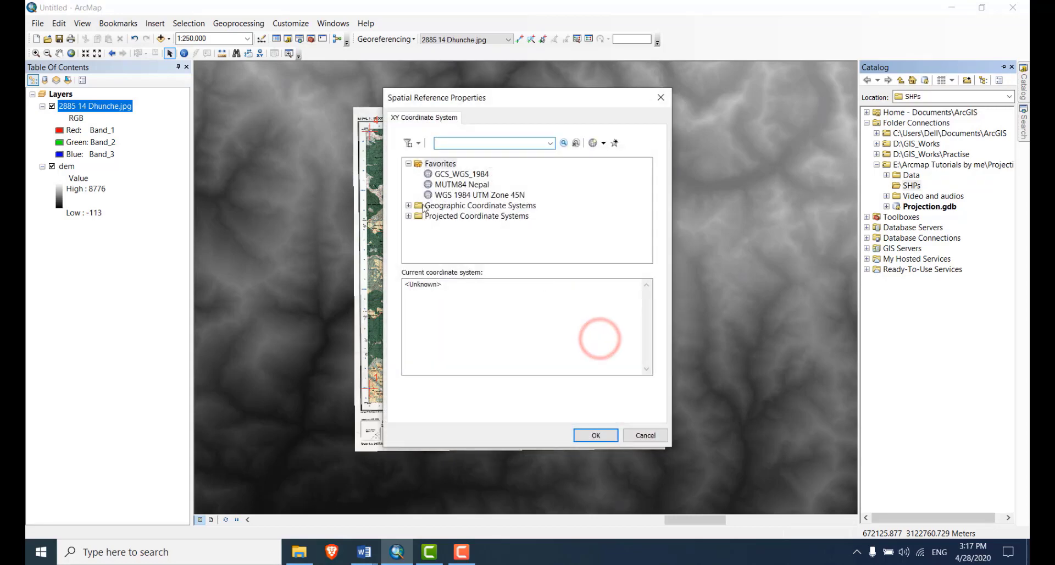
left_click(456, 184)
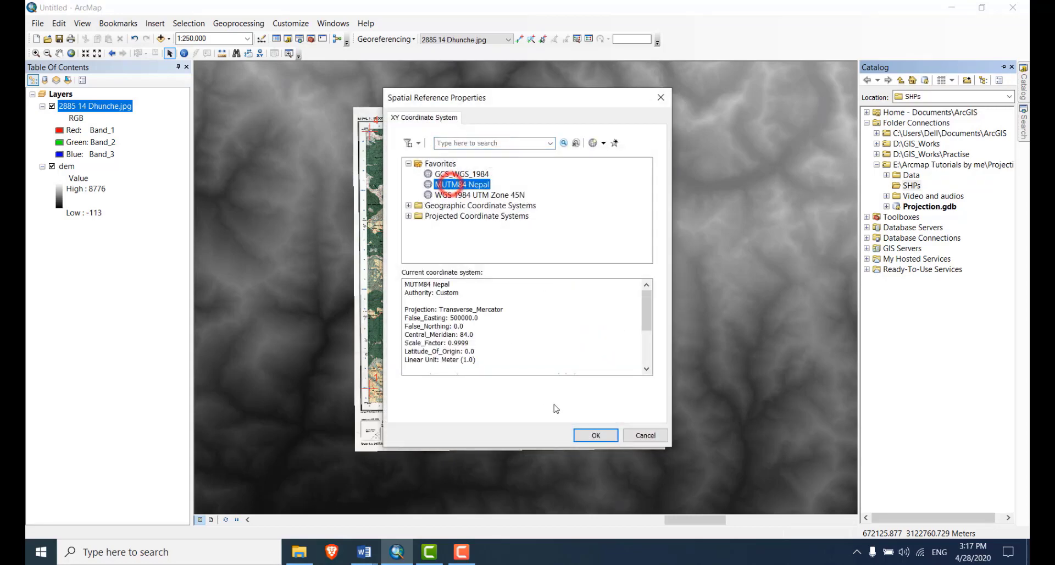
left_click(578, 433)
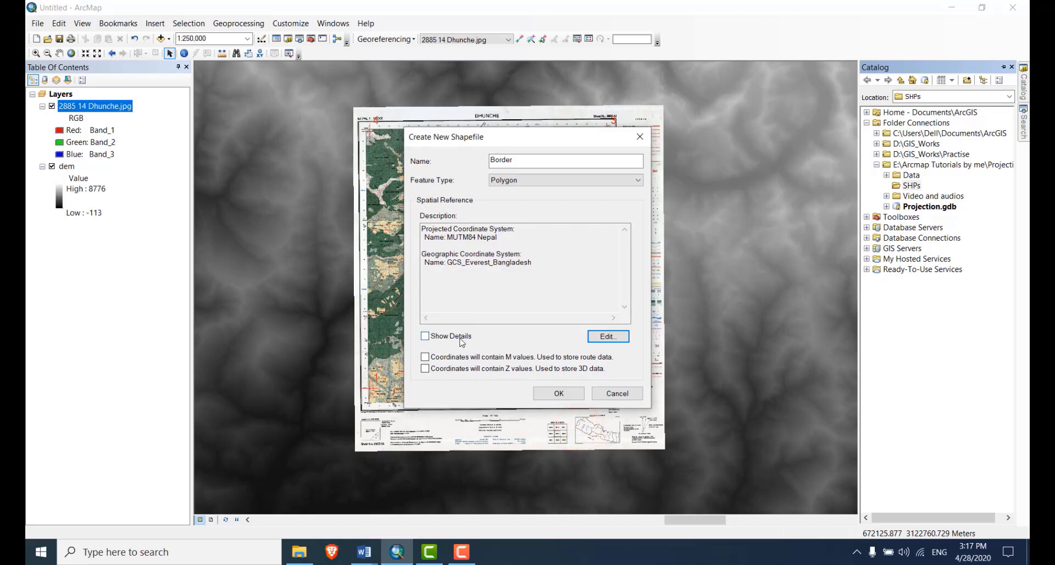
left_click(563, 393)
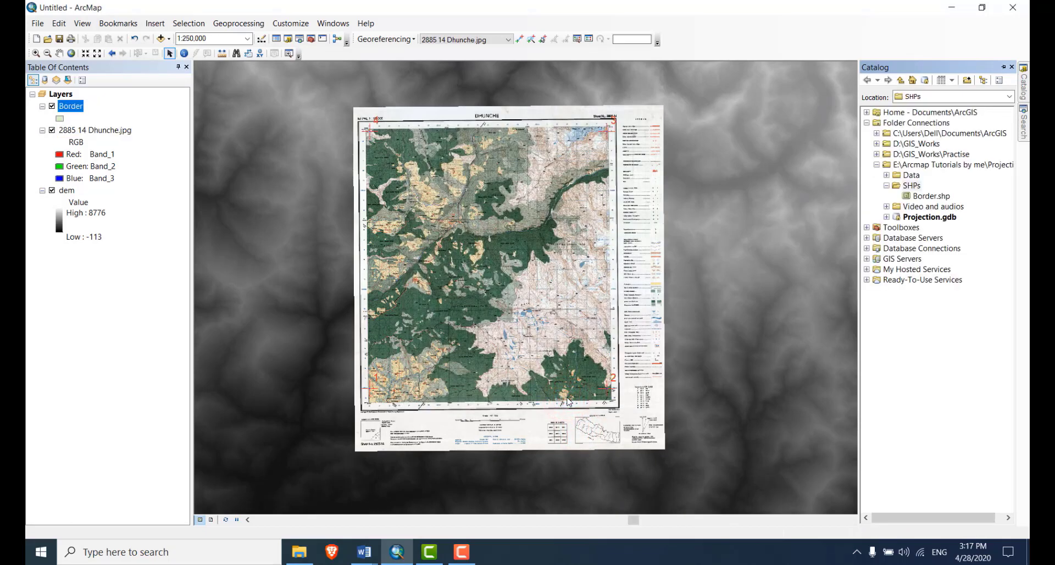
left_click(842, 206)
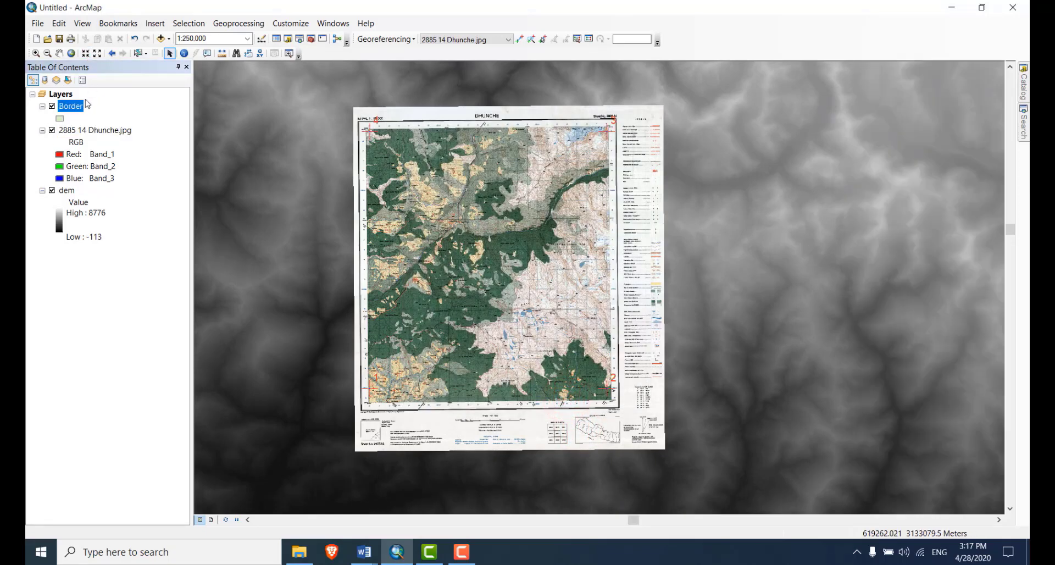
- Start an edit session on the Border layer and show the Create Features window
right_click(72, 108)
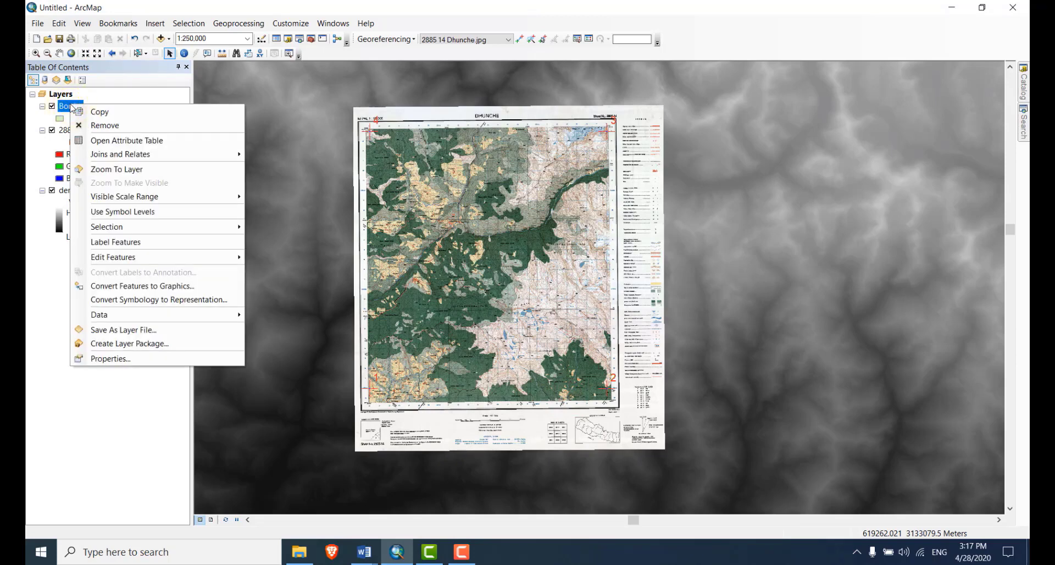
left_click(100, 314)
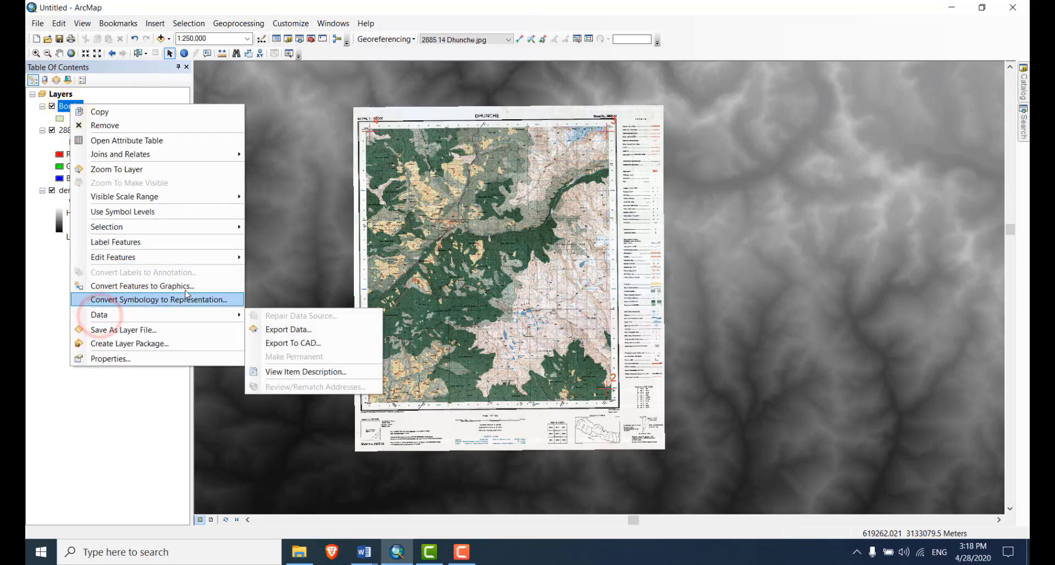
left_click(179, 257)
left_click(264, 262)
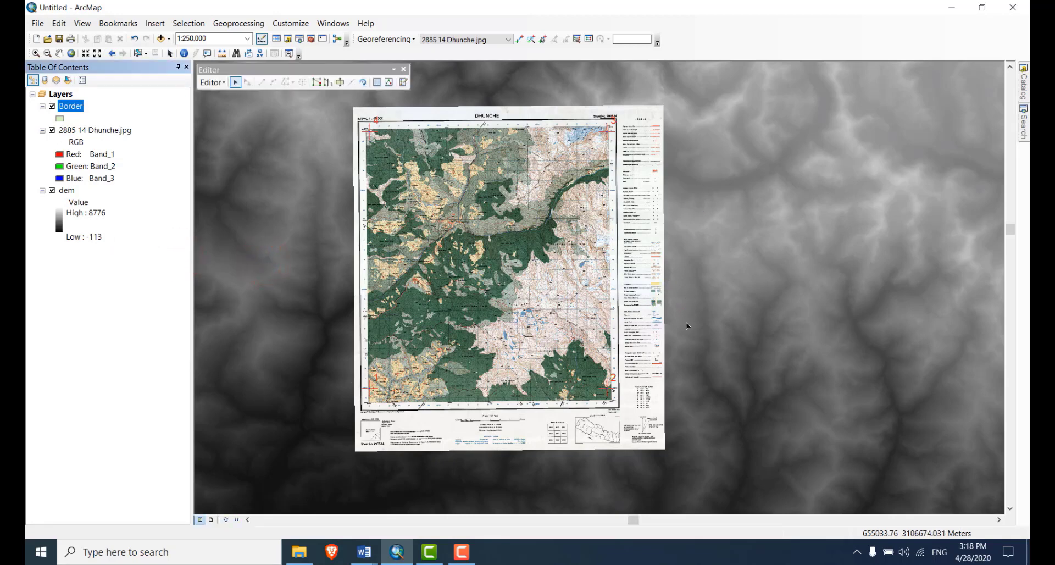
left_click(213, 83)
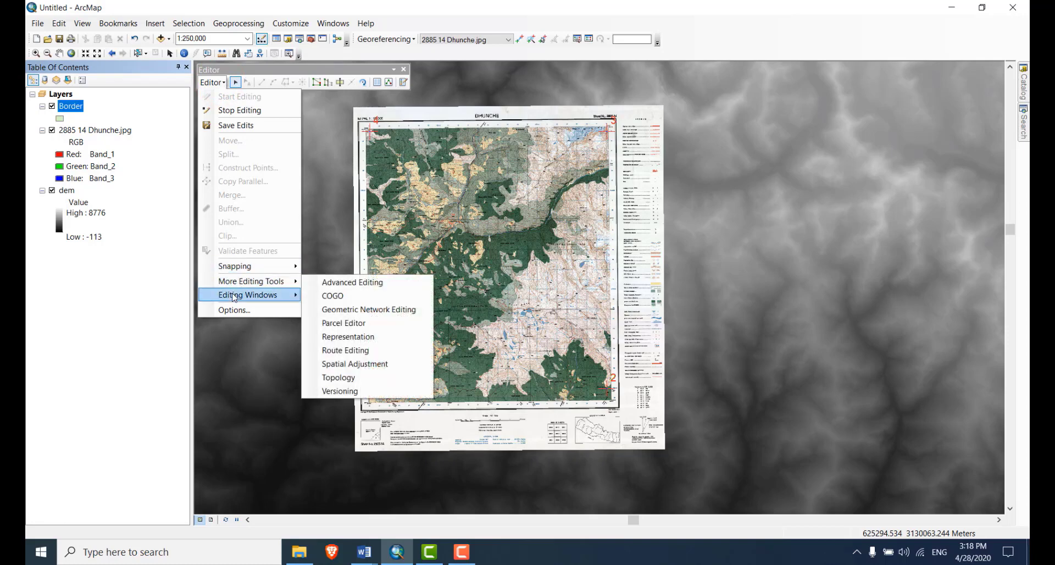
mouse_move(234, 295)
left_click(327, 300)
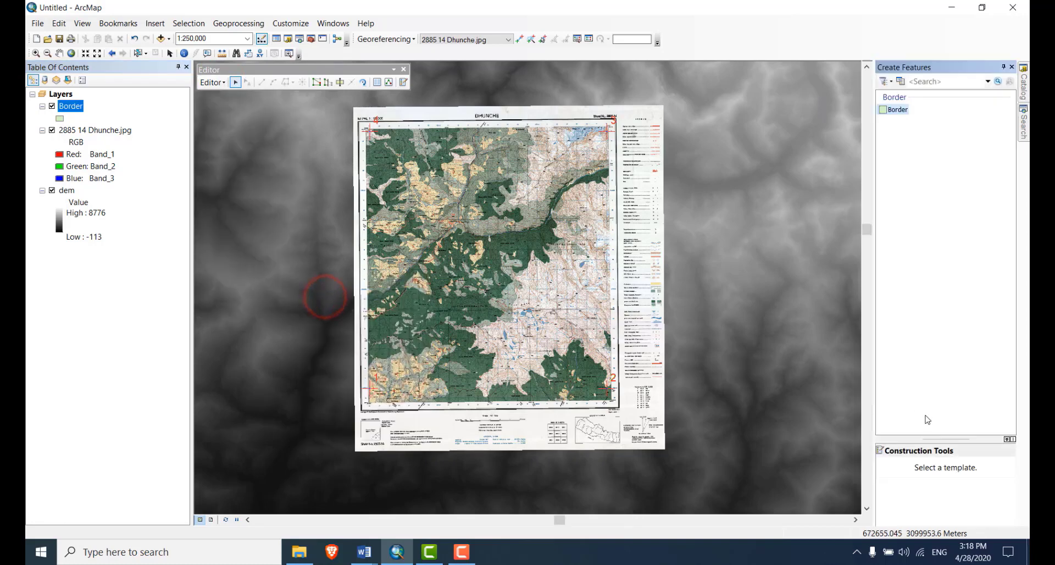
- Draw a Border rectangle of about 36,150 m by 33,120 m enclosing the whole Dhunche map sheet
left_click(895, 109)
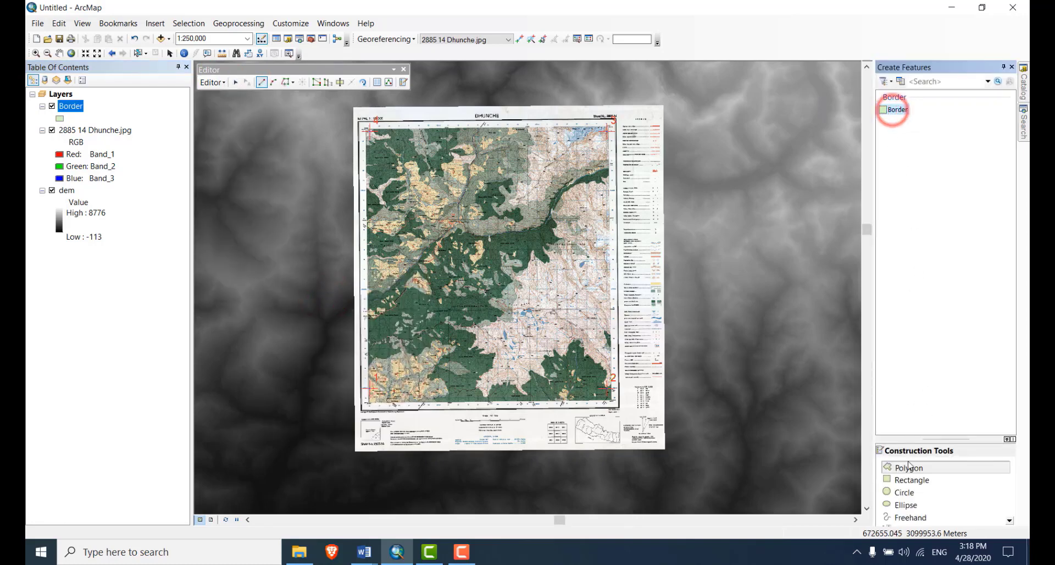
left_click(909, 483)
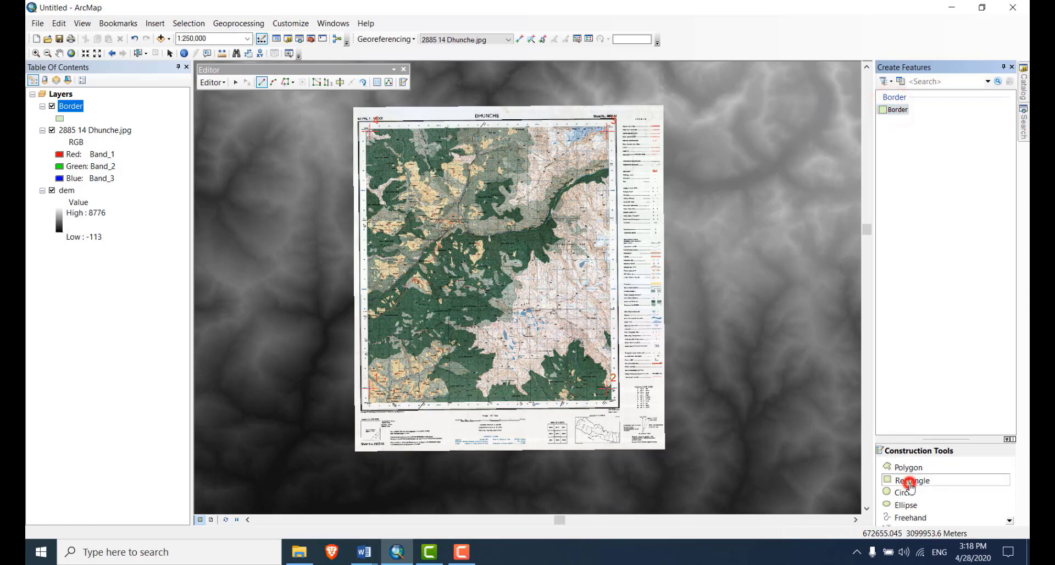
left_click(342, 102)
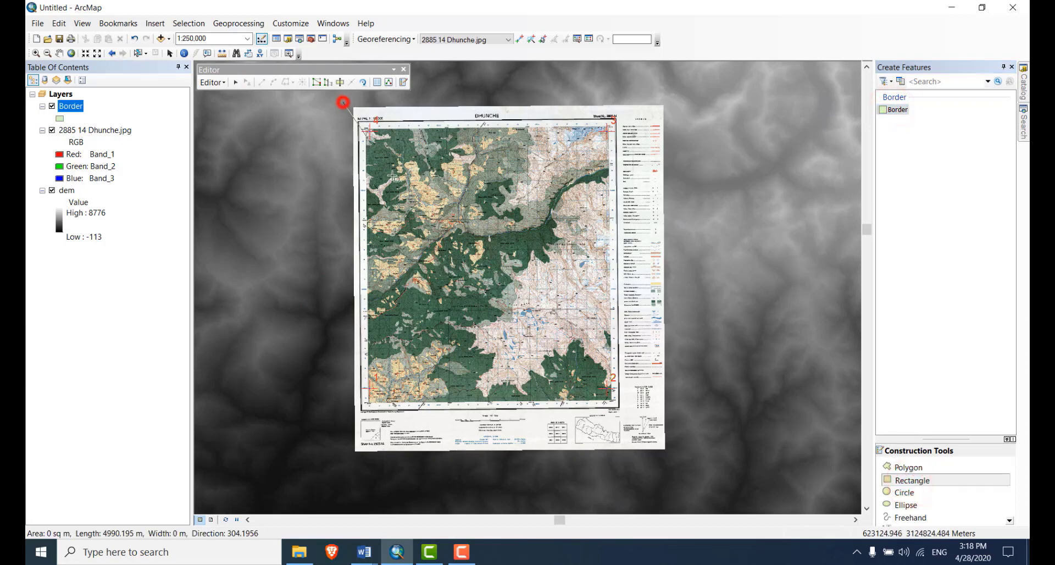
left_click(343, 467)
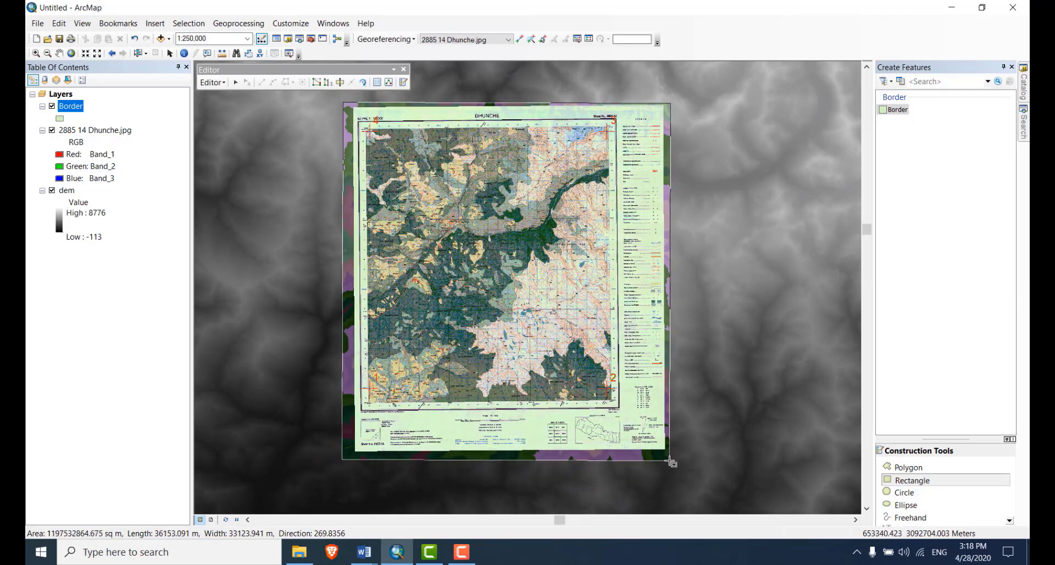
left_click(672, 462)
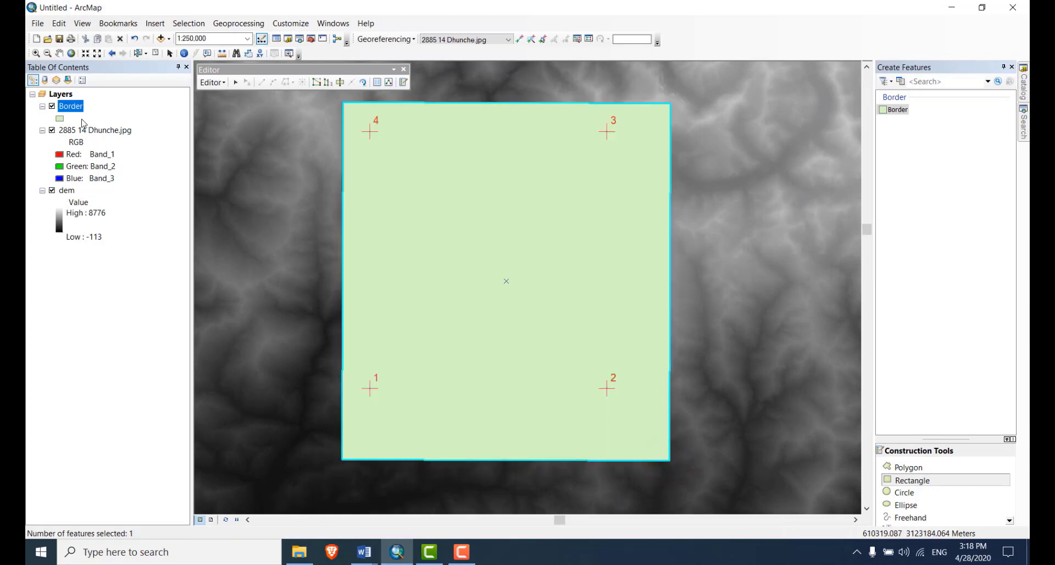
- Save the edits to the Border layer and end the edit session
left_click(212, 82)
left_click(225, 124)
left_click(221, 83)
left_click(230, 109)
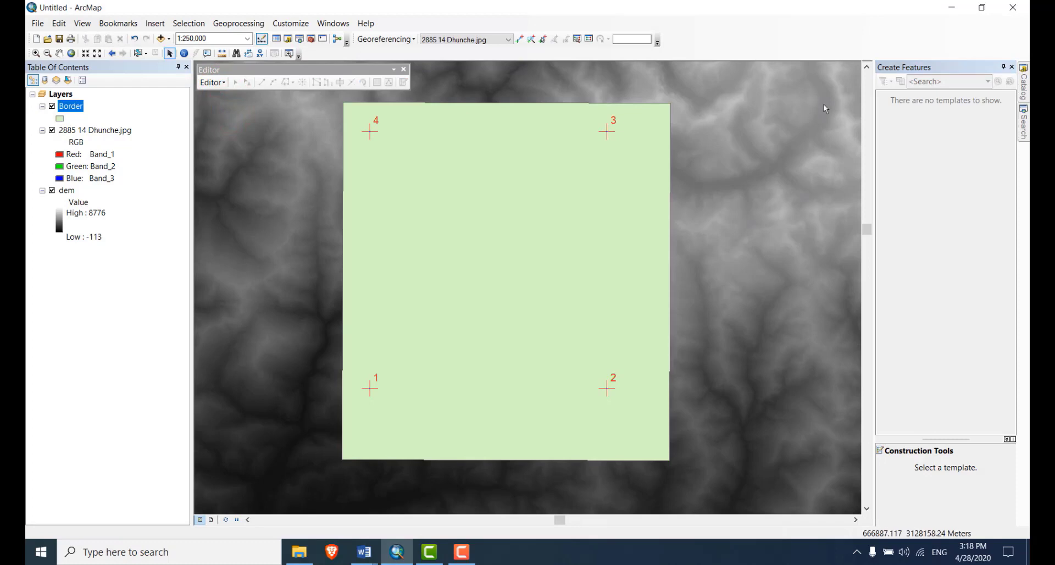
- Search for clip, close the Editor toolbar and open the Clip (Data Management) tool
left_click(1023, 122)
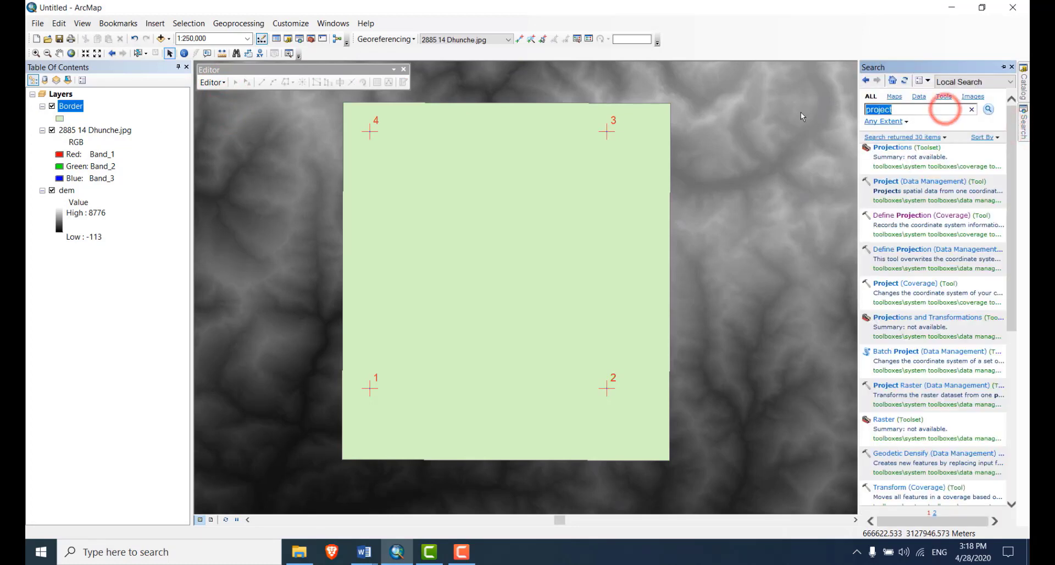
type("clip")
key("Return")
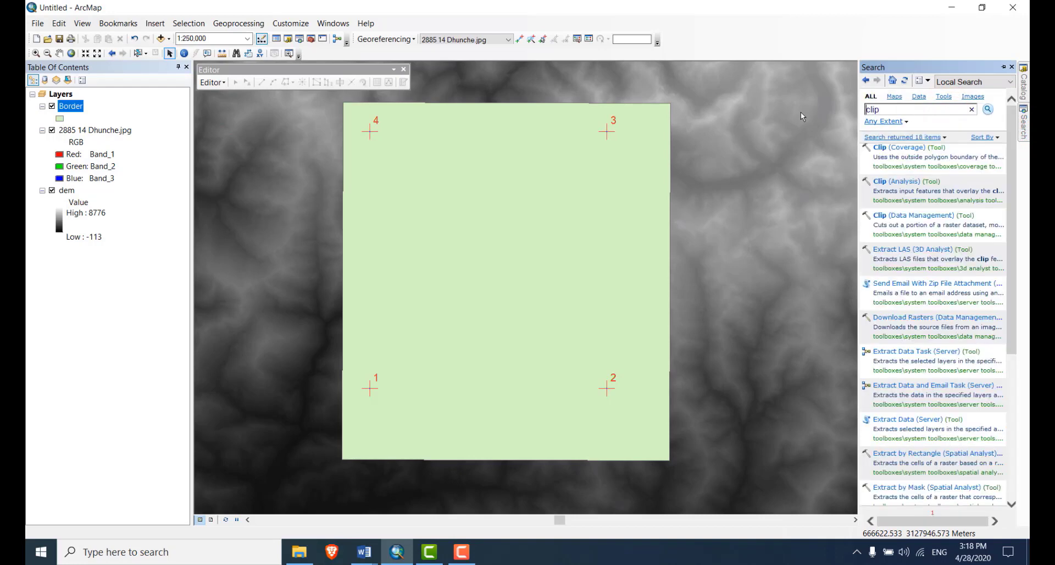
left_click(914, 217)
left_click(403, 70)
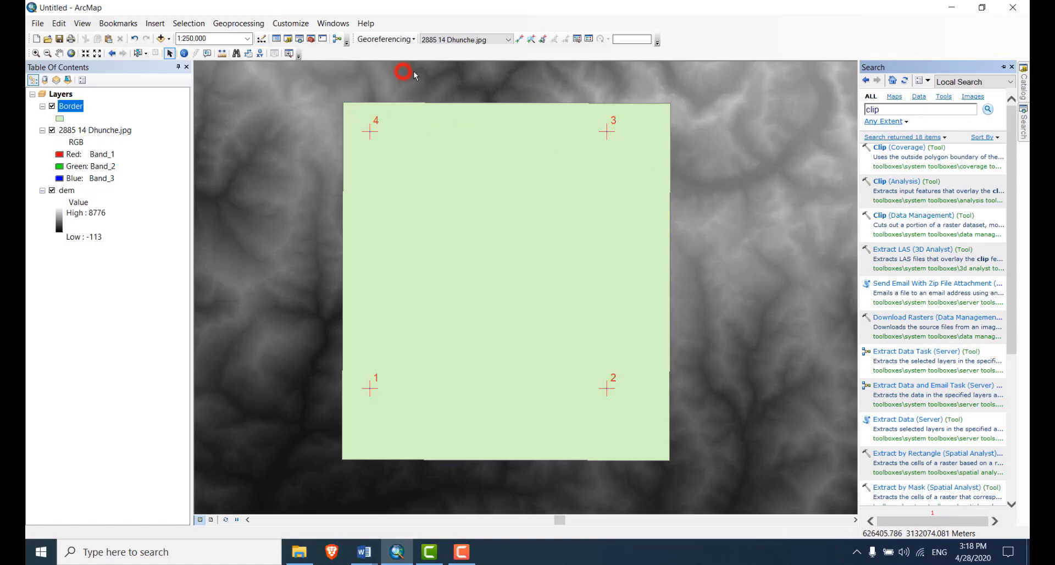
left_click(898, 221)
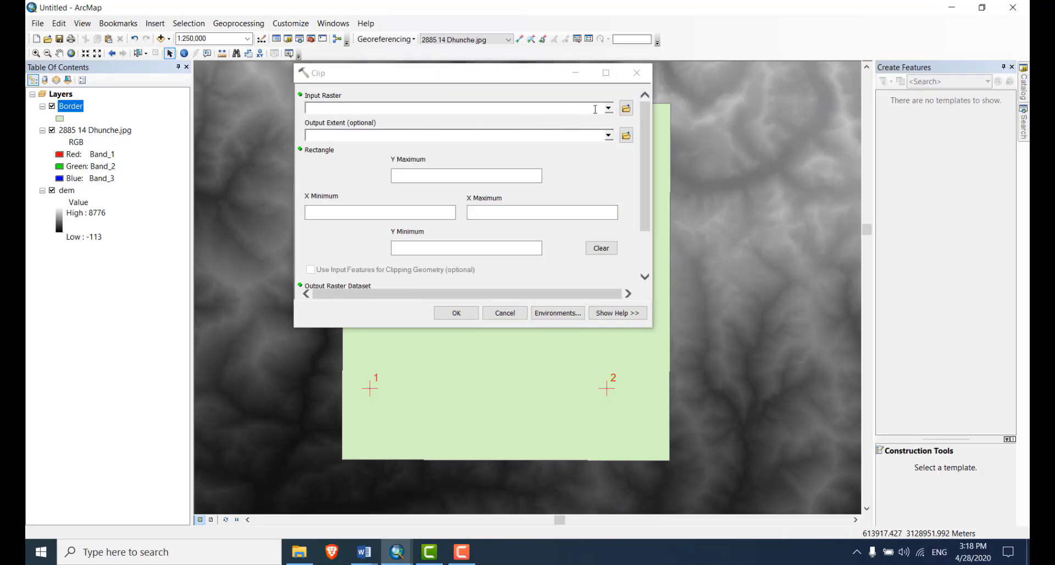
- Clip the dem raster to the extent of the Border layer, keeping the proposed output dataset and NoData value
left_click(608, 109)
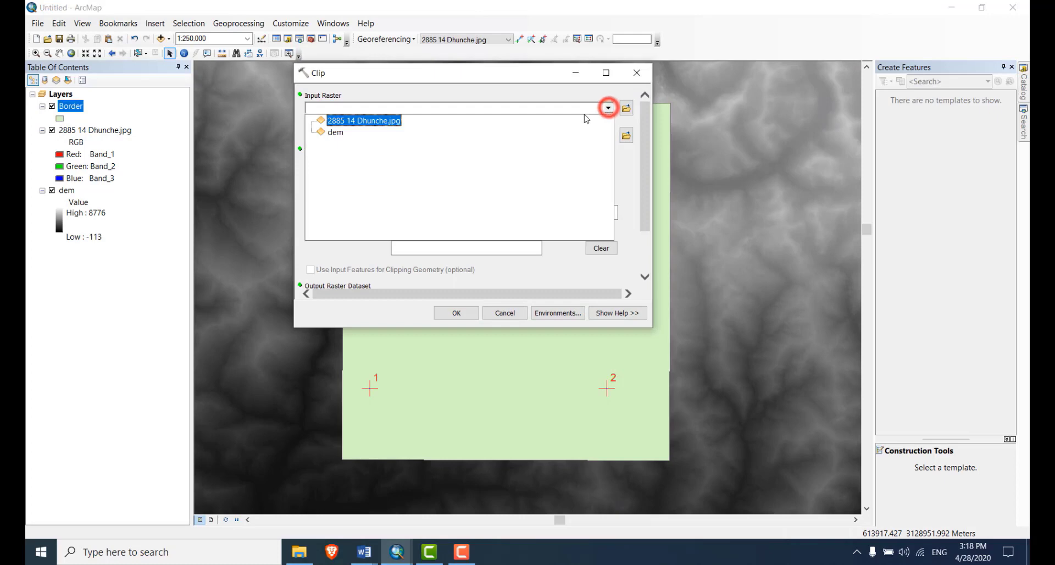
left_click(336, 132)
left_click(608, 135)
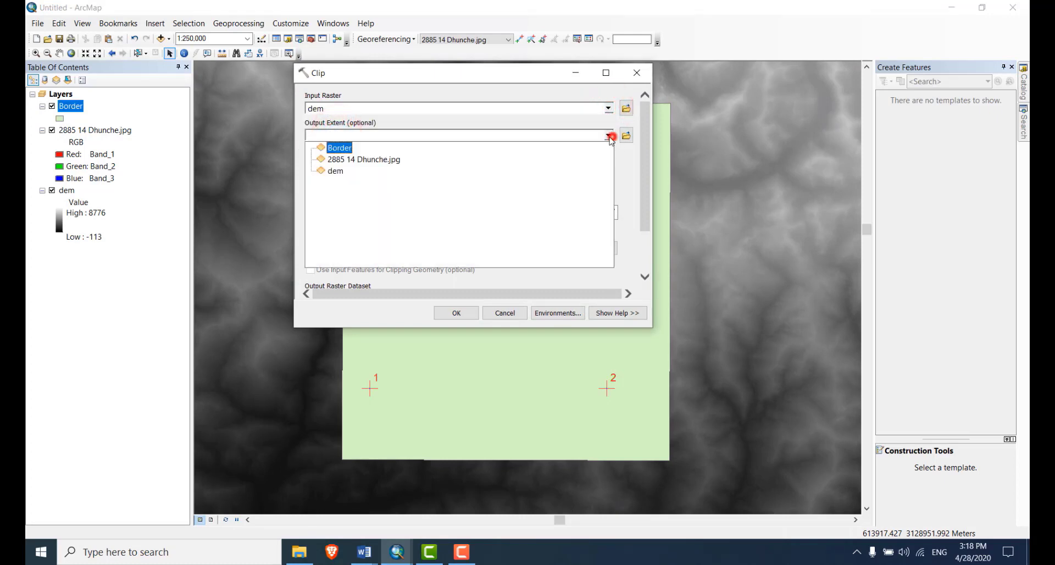
left_click(336, 148)
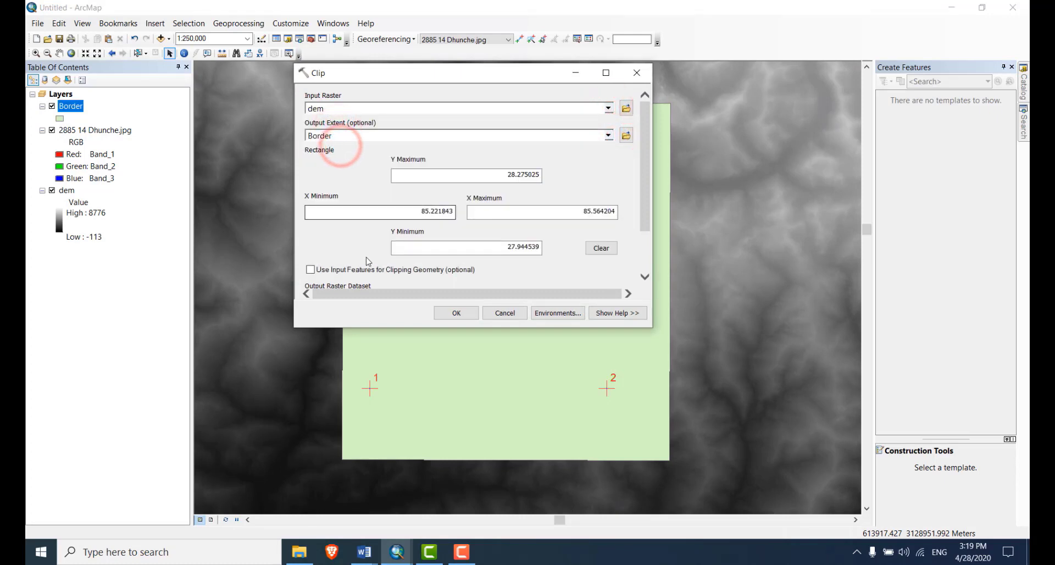
scroll(445, 261, "down", 2)
scroll(445, 261, "down", 1)
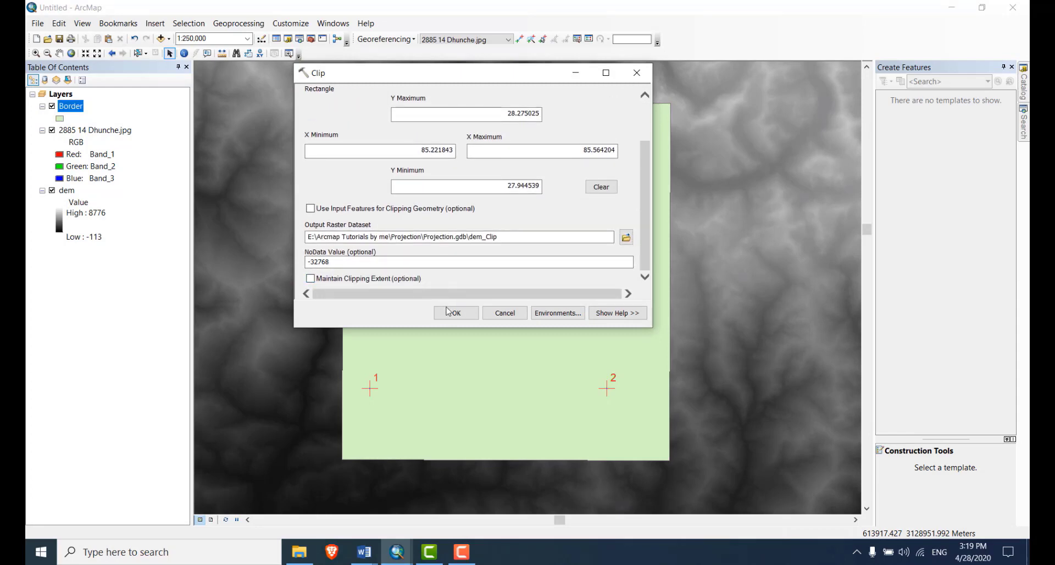
left_click(450, 312)
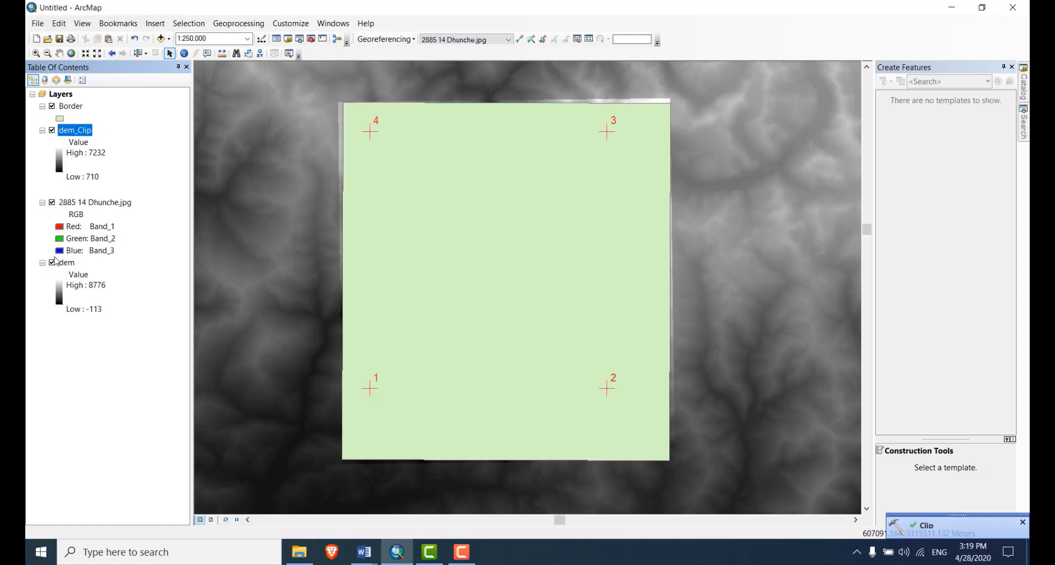
- Hide the Border layer and remove the original dem layer from the map
left_click(52, 263)
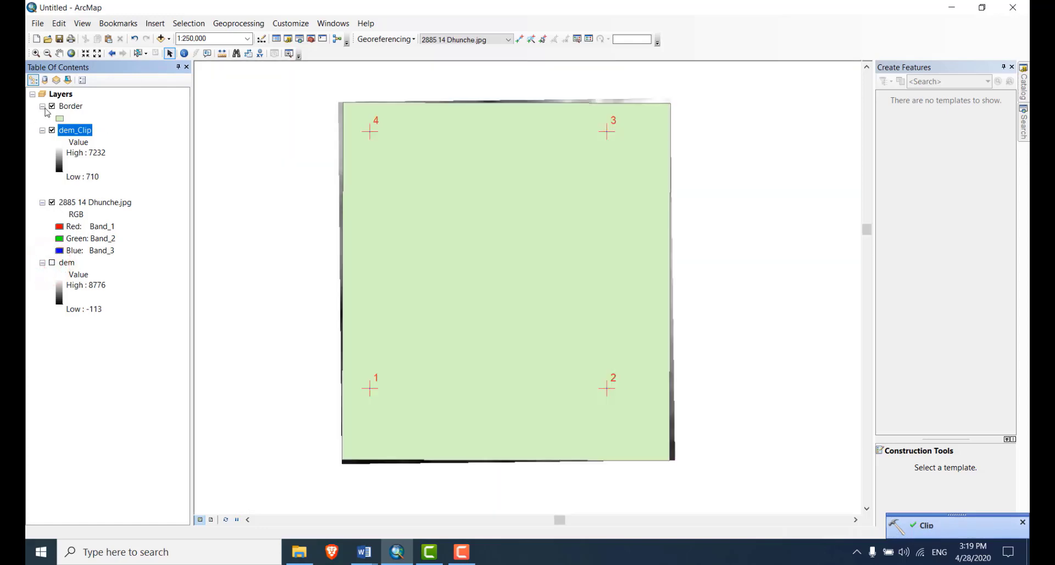
left_click(55, 107)
left_click(53, 107)
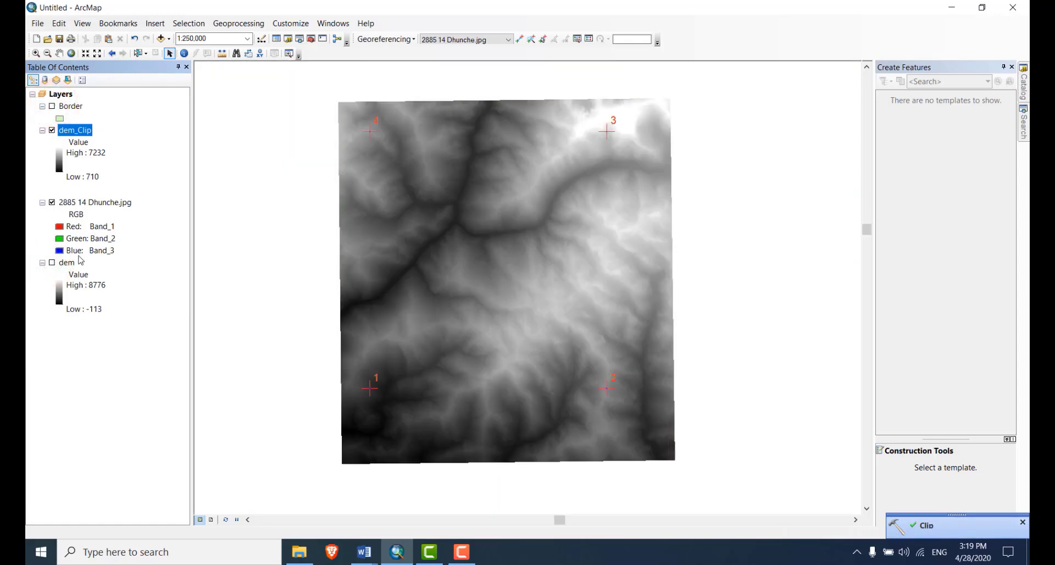
right_click(67, 263)
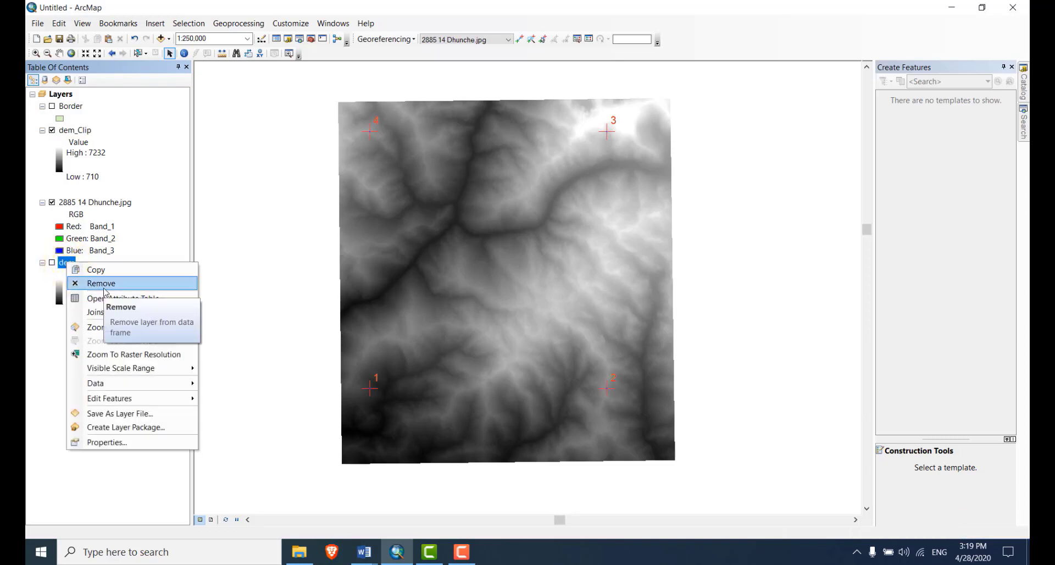
left_click(104, 284)
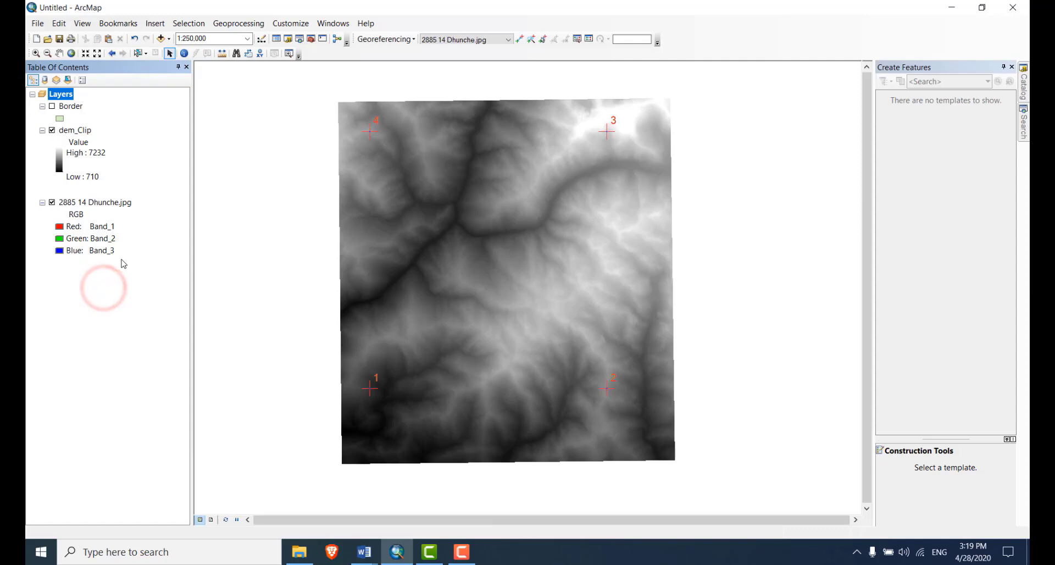
- Compare the Border polygon with dem_Clip by toggling its visibility, and remove the Border layer from the map
left_click(63, 131)
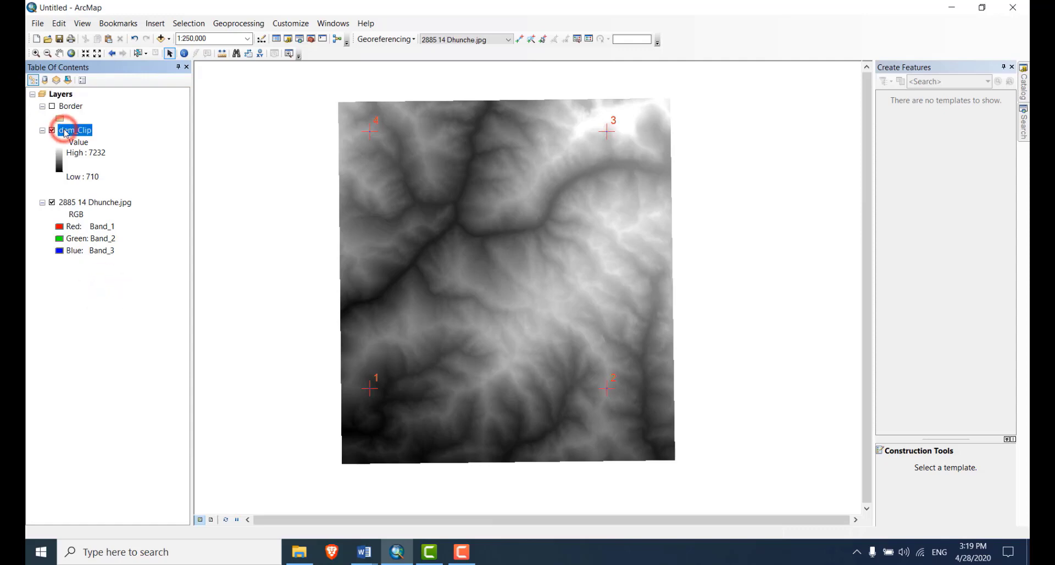
left_click(51, 106)
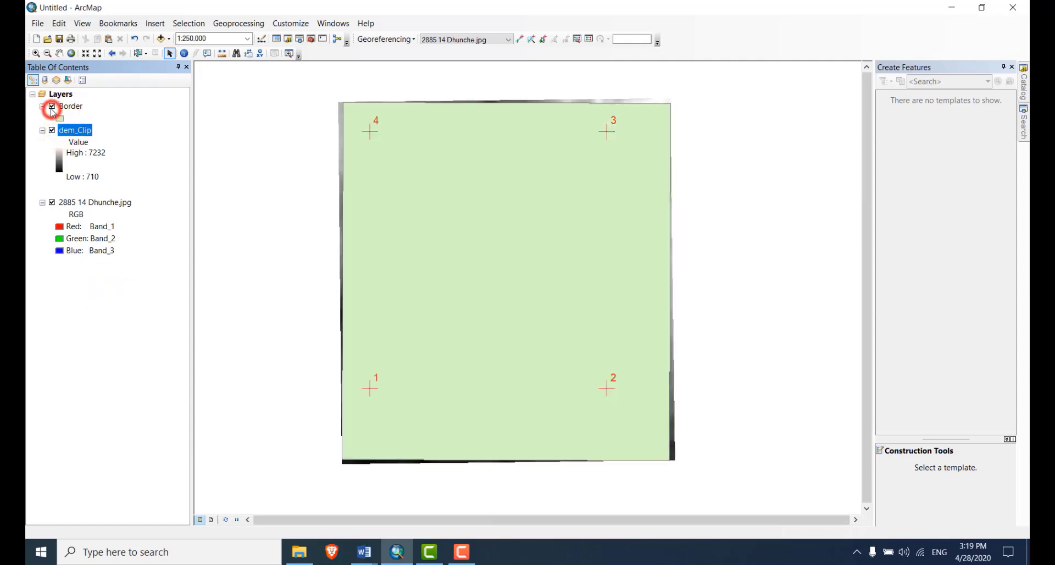
left_click(52, 106)
right_click(65, 106)
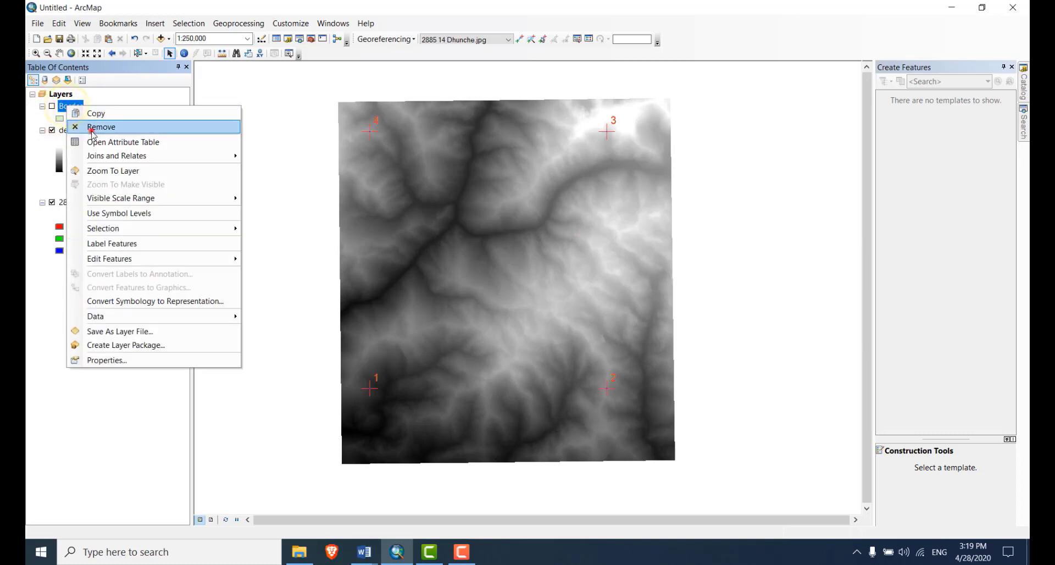
left_click(88, 127)
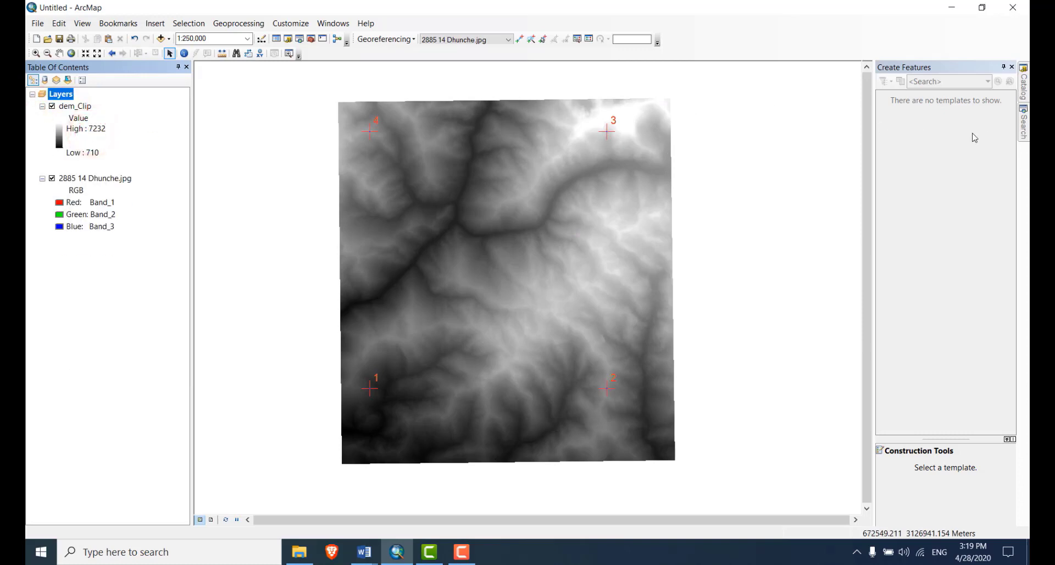
- Search for contour and open the Contour (3D Analyst) tool
left_click(1023, 132)
double_click(905, 111)
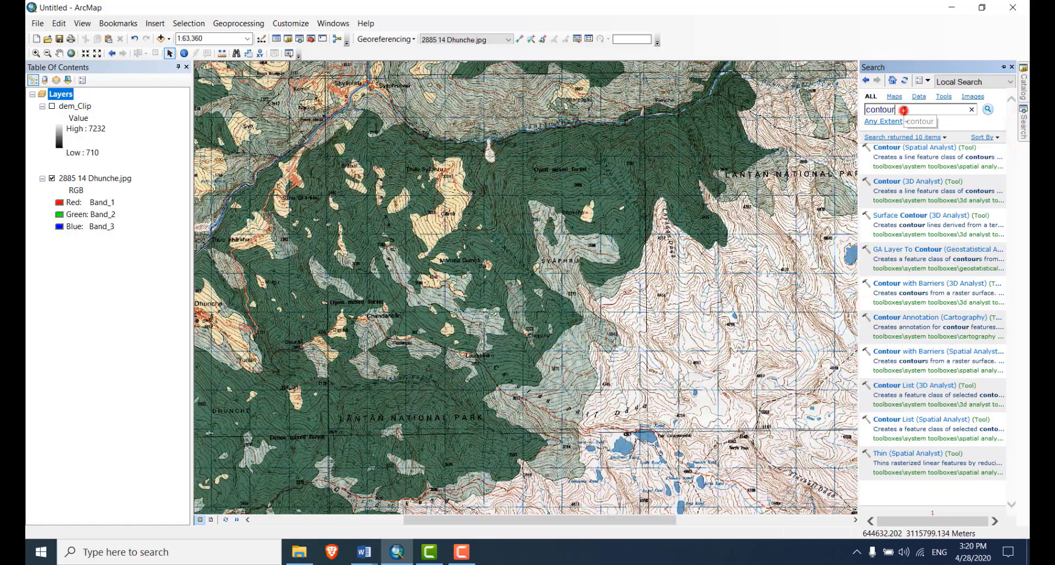
left_click(904, 110)
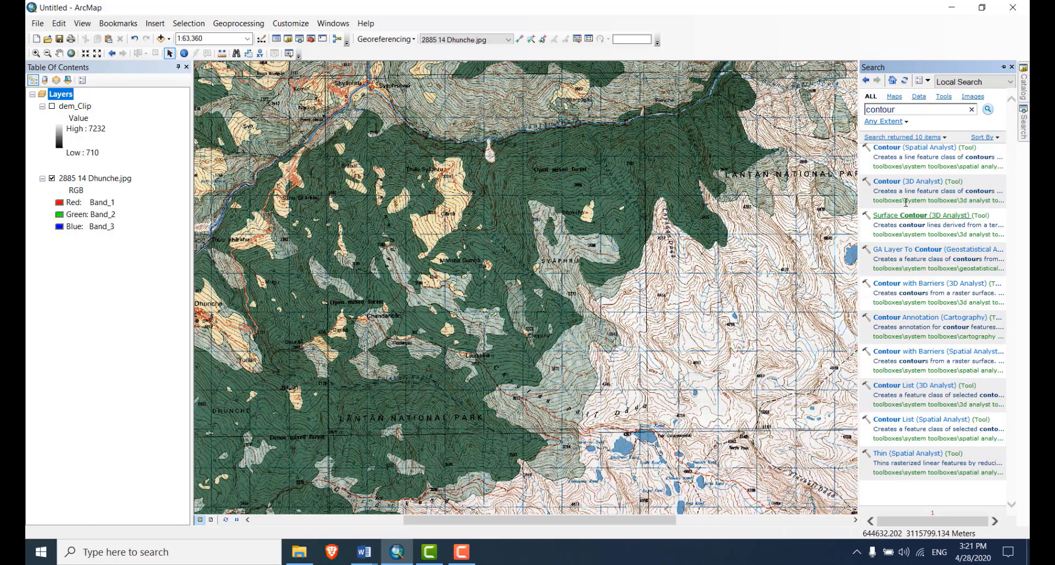
left_click(907, 180)
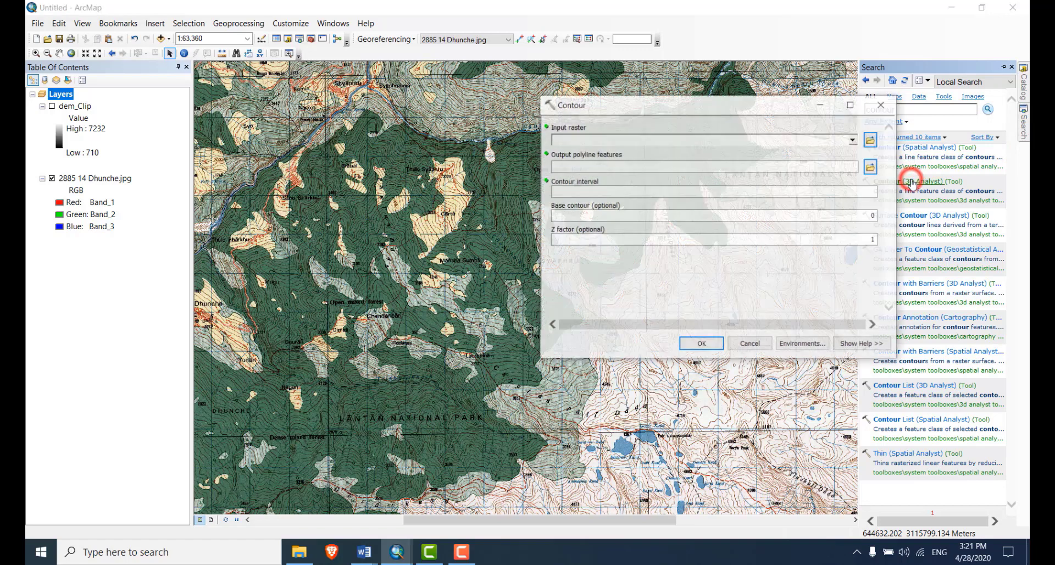
- Generate contour lines from dem_Clip with a contour interval of 50 and a base contour of 200
left_click(854, 139)
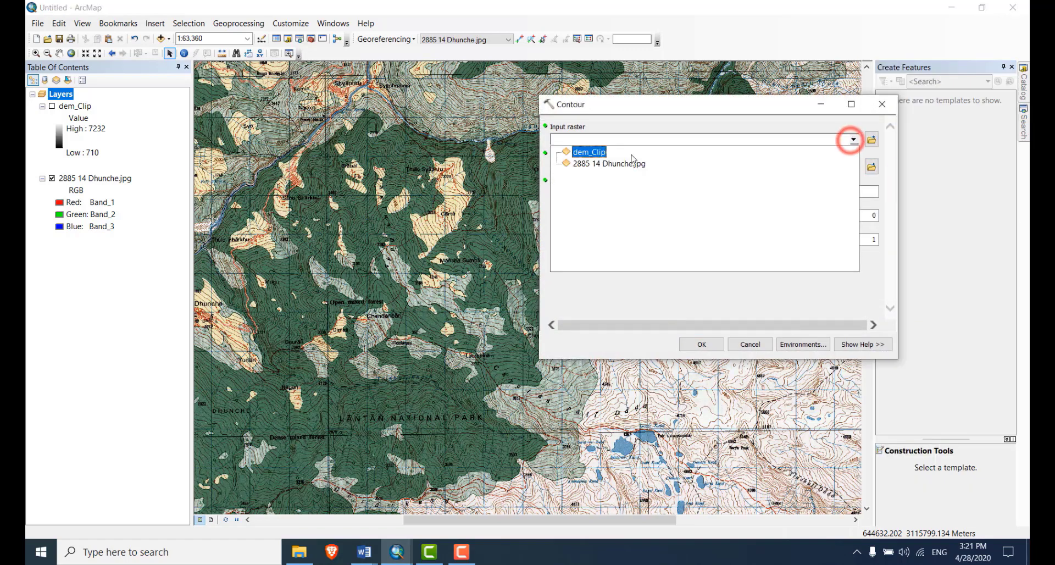
left_click(582, 152)
left_click(762, 193)
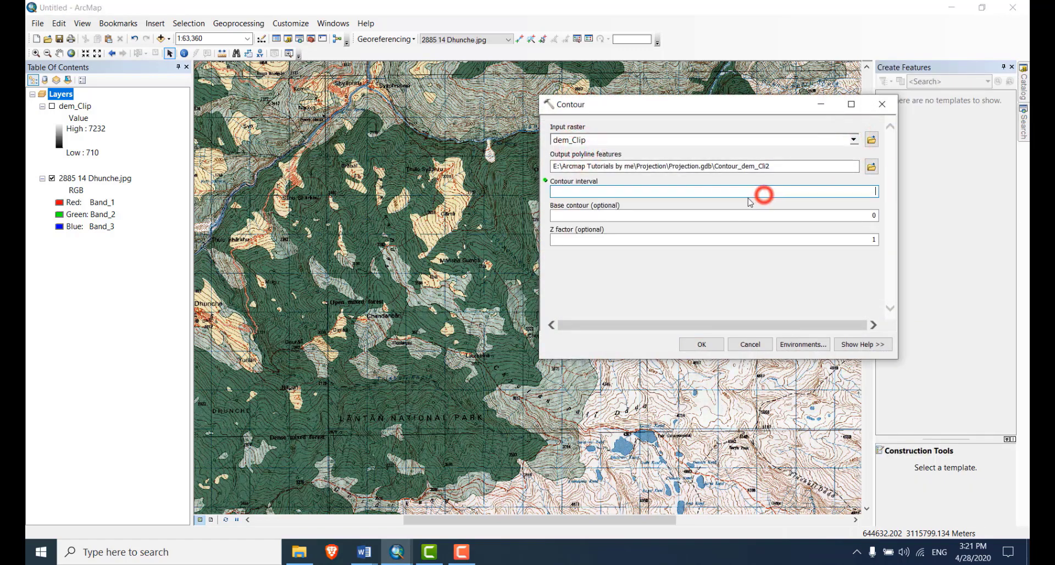
type("500")
key("BackSpace")
key("Tab")
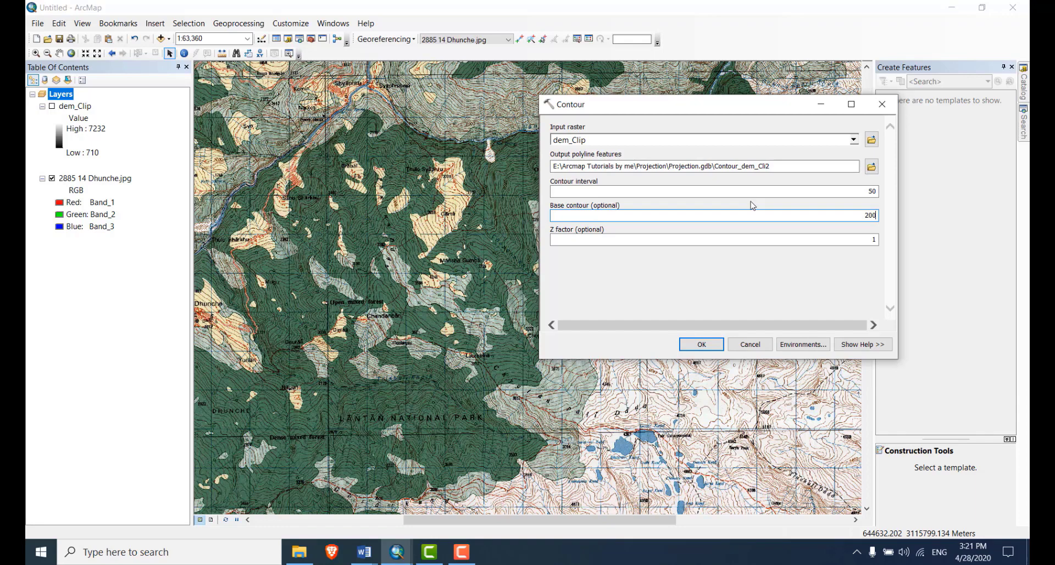
type("200")
left_click(701, 344)
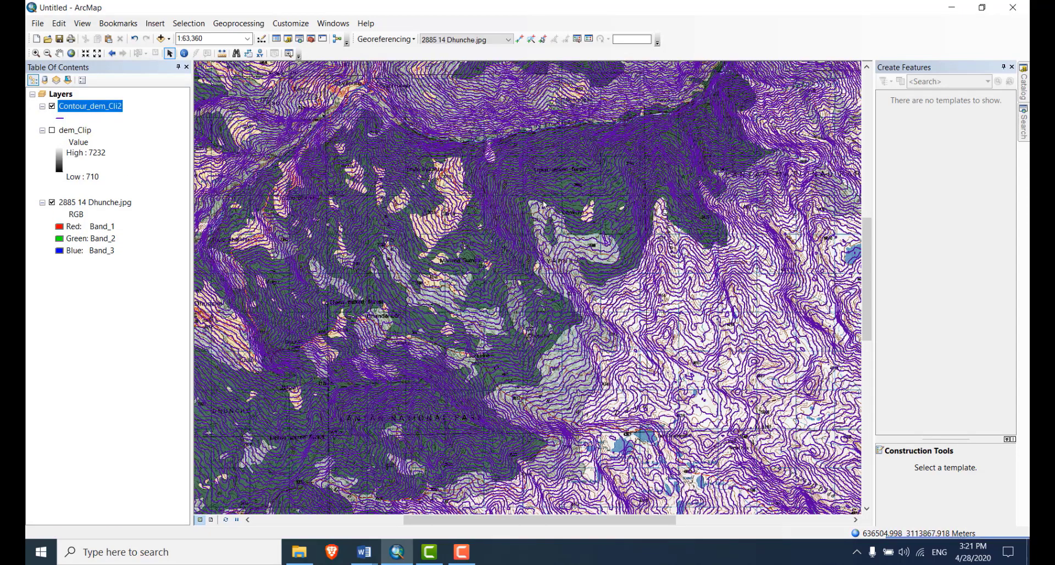
- Compare the generated contours with the printed contours, rivers and spot heights on the Dhunche sheet around Shyāphru and Syāphrubesī
scroll(397, 157, "up", 3)
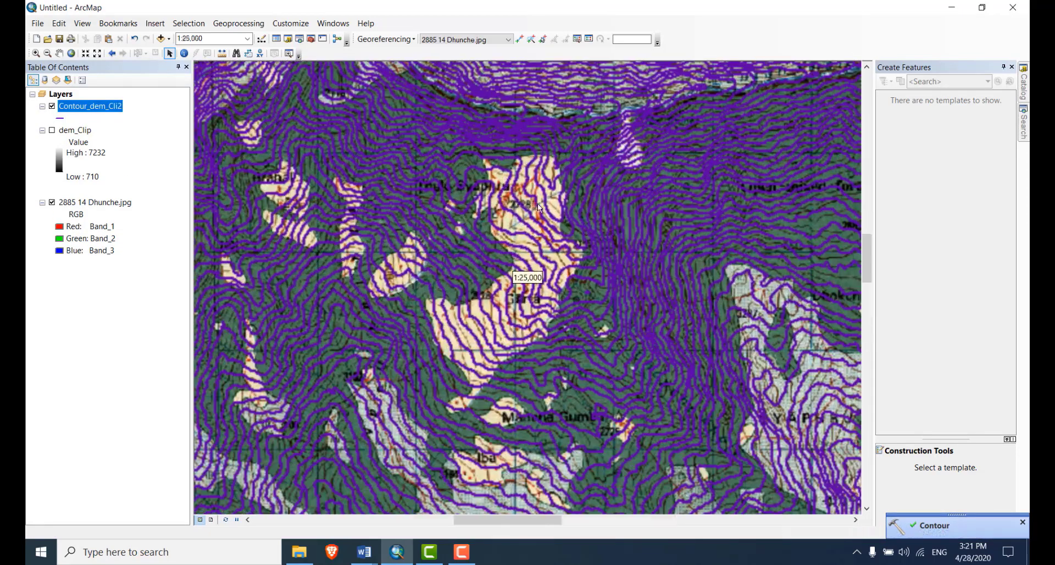
scroll(628, 230, "down", 3)
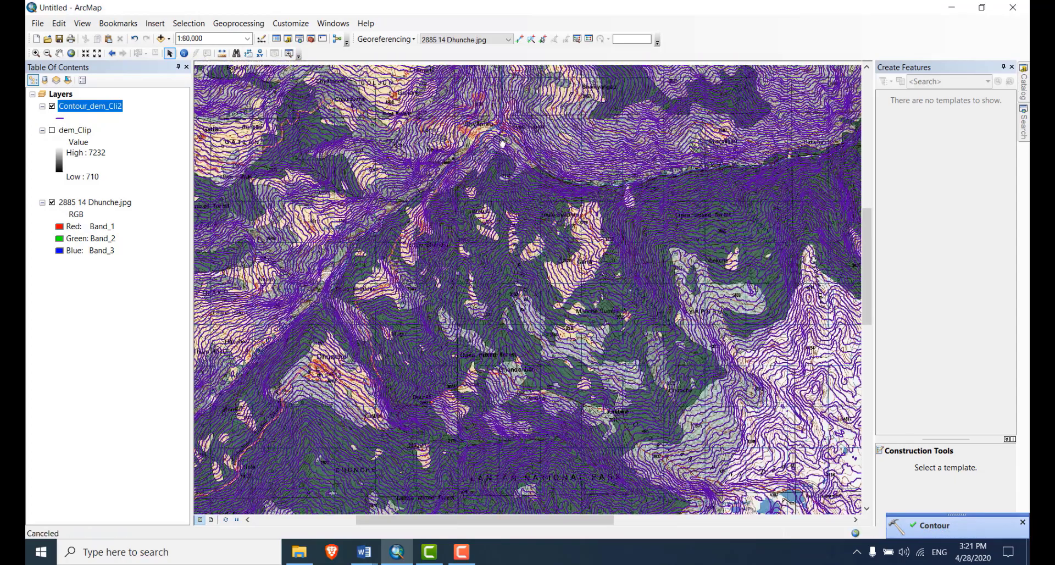
left_click_drag(500, 133, 518, 221)
scroll(519, 221, "up", 2)
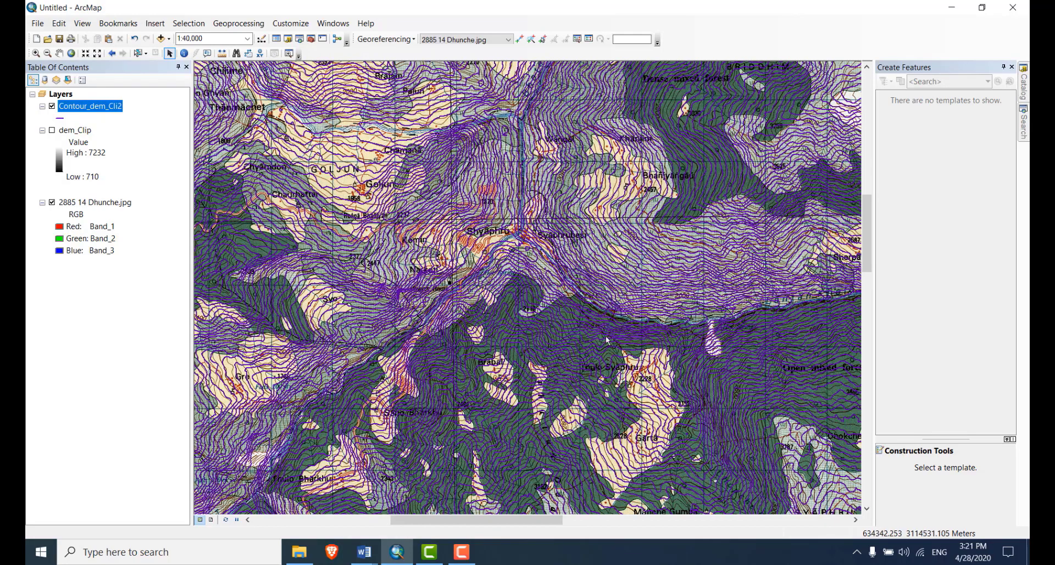
left_click_drag(516, 229, 473, 235)
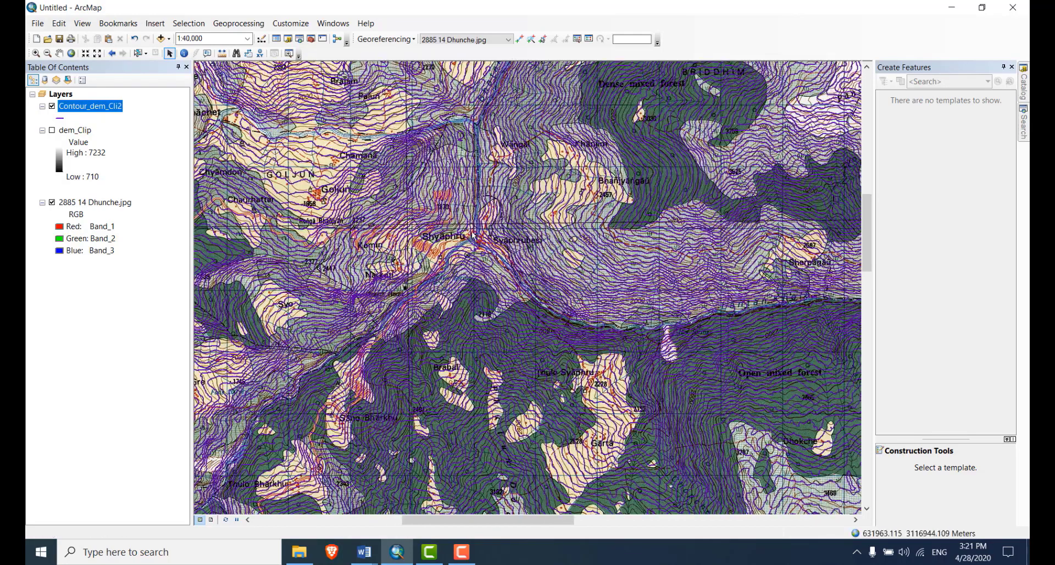
scroll(472, 235, "up", 4)
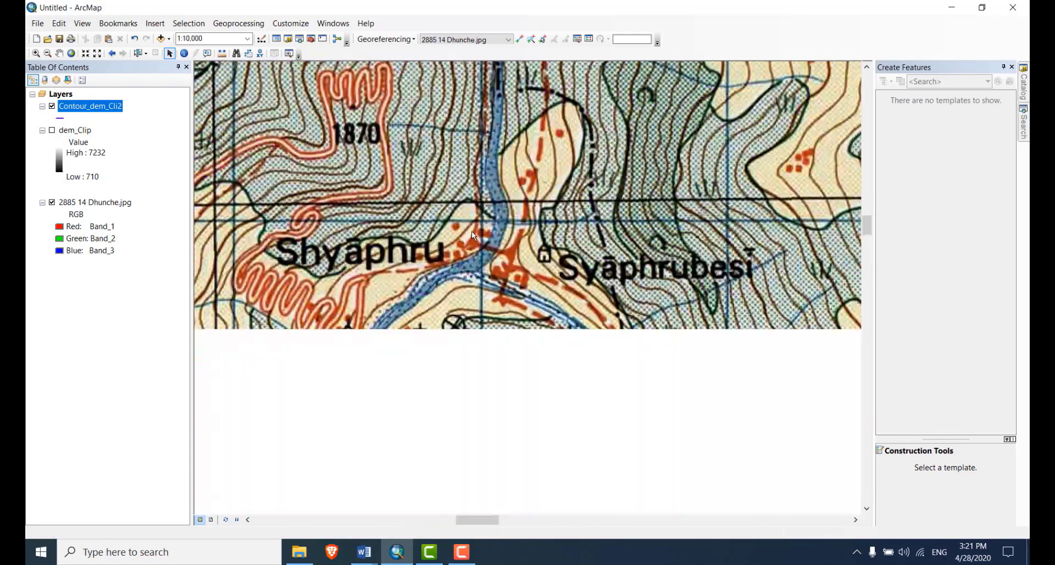
left_click_drag(534, 152, 516, 188)
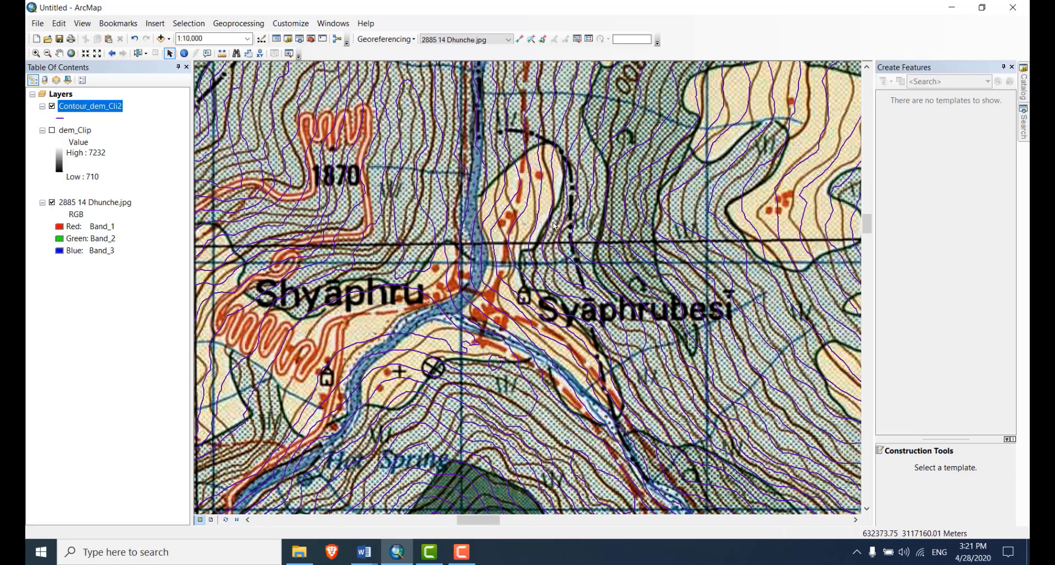
scroll(554, 226, "down", 4)
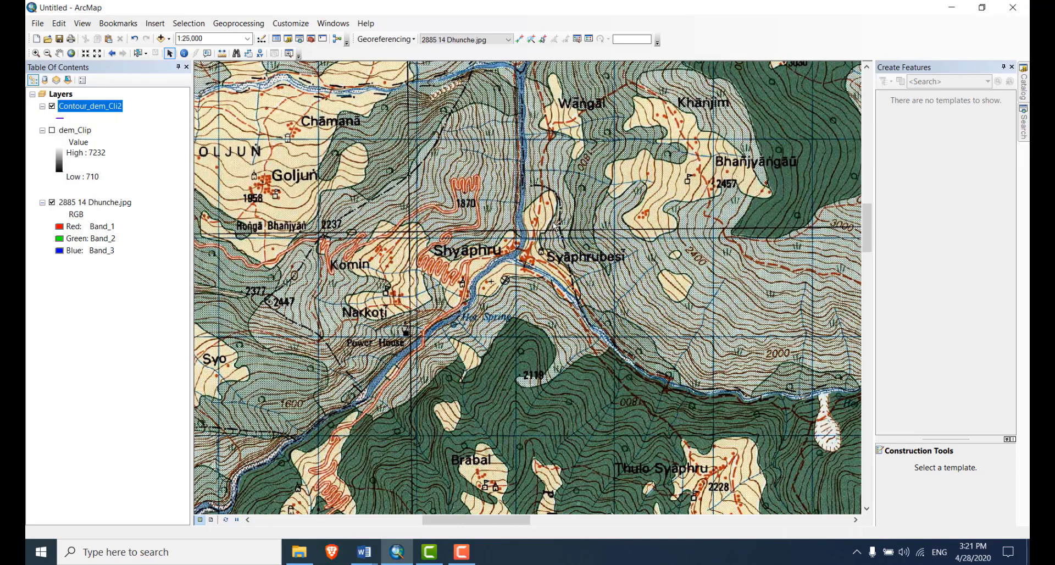
scroll(554, 225, "down", 1)
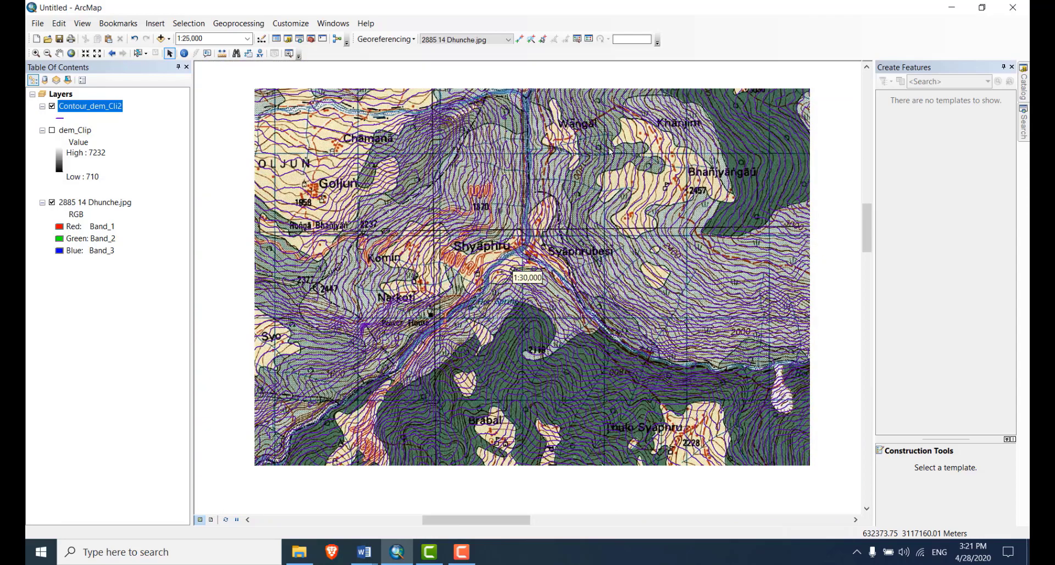
scroll(536, 122, "up", 1)
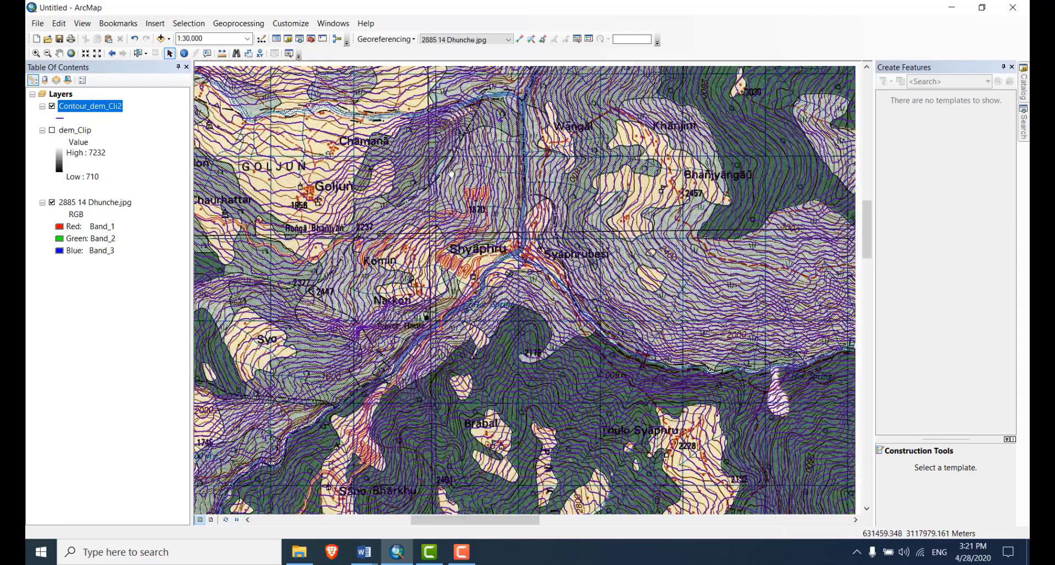
left_click_drag(535, 122, 485, 160)
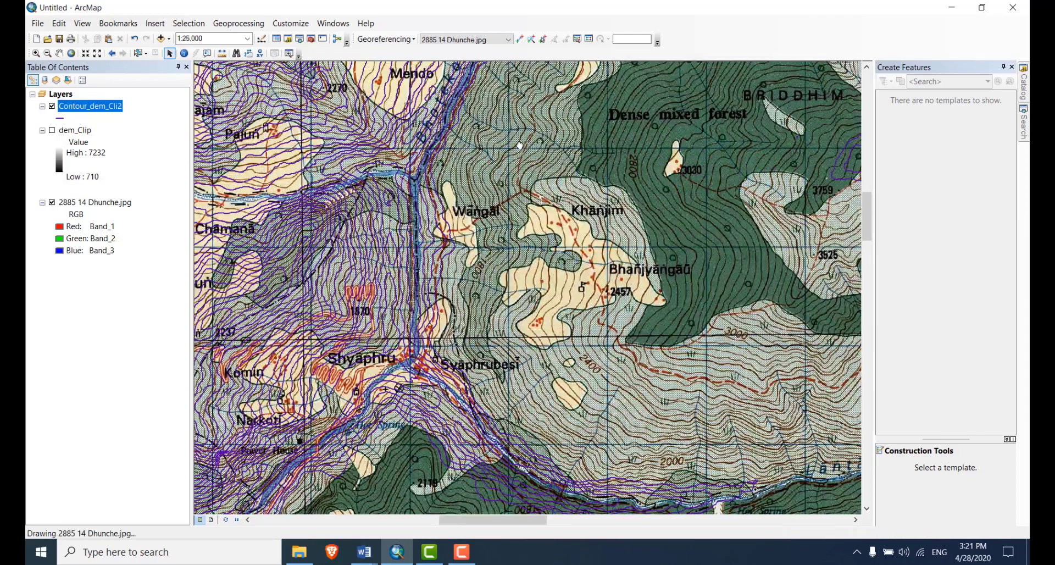
scroll(512, 170, "down", 5)
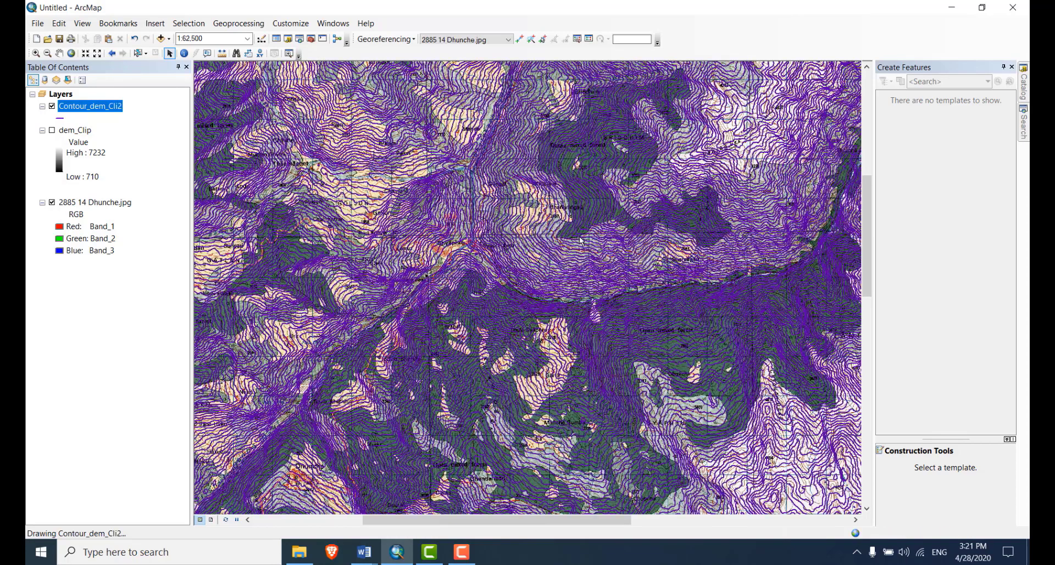
- Examine how the generated contours line up with the map along the western edge of the Dhunche sheet
left_click_drag(406, 417, 495, 280)
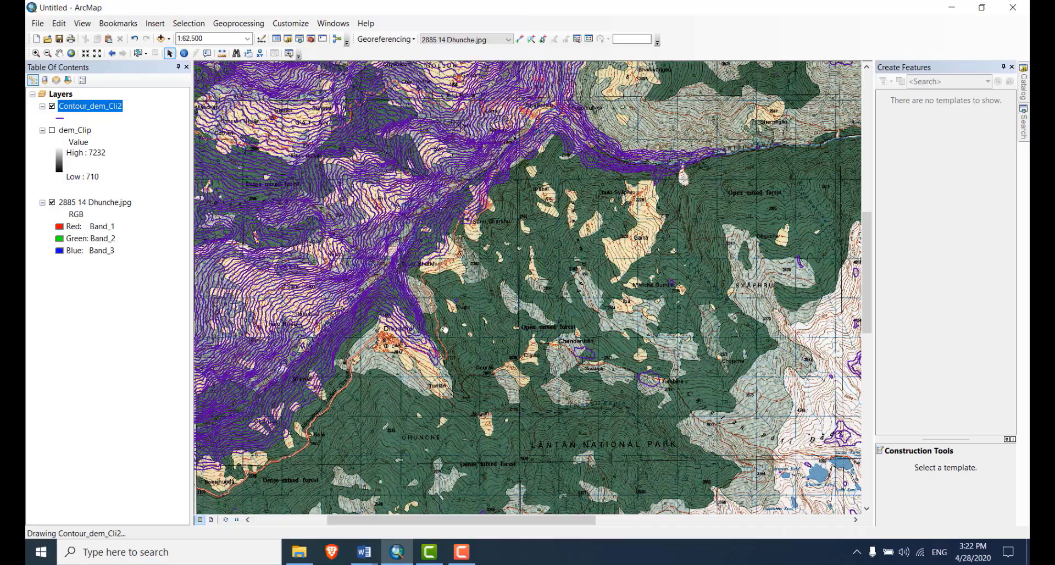
left_click_drag(280, 379, 487, 237)
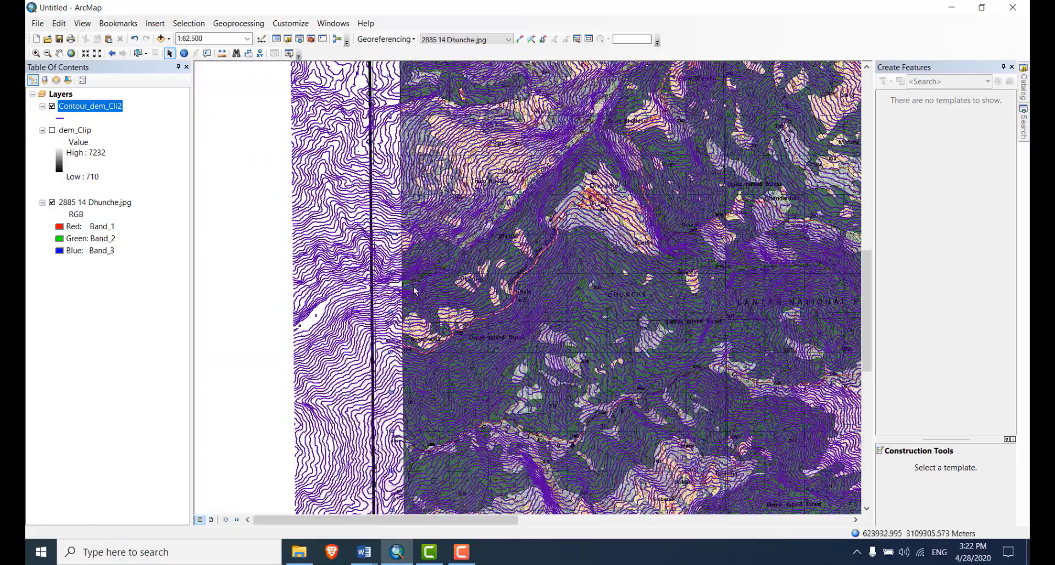
scroll(427, 150, "up", 1)
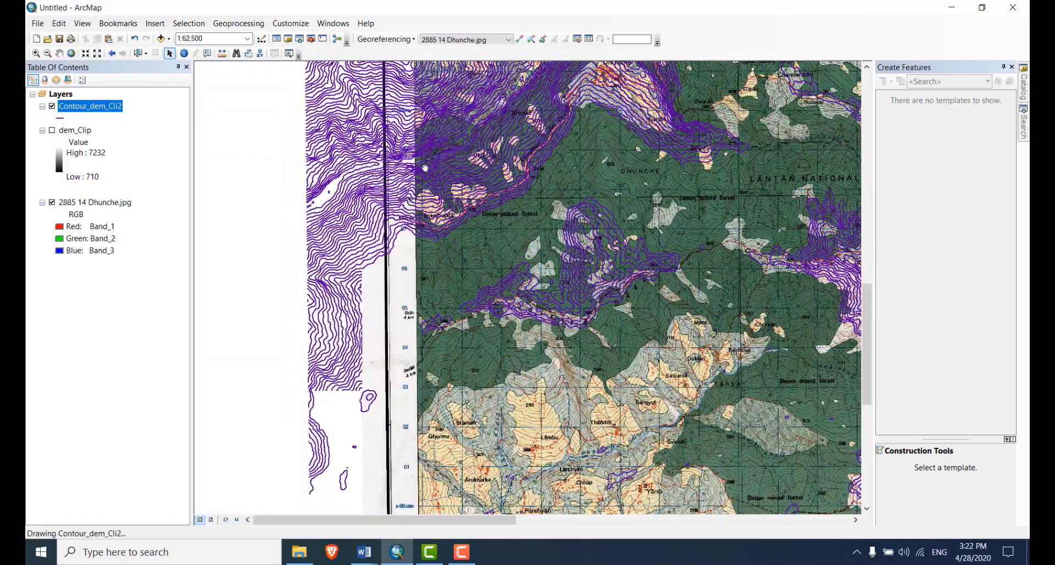
scroll(428, 150, "up", 7)
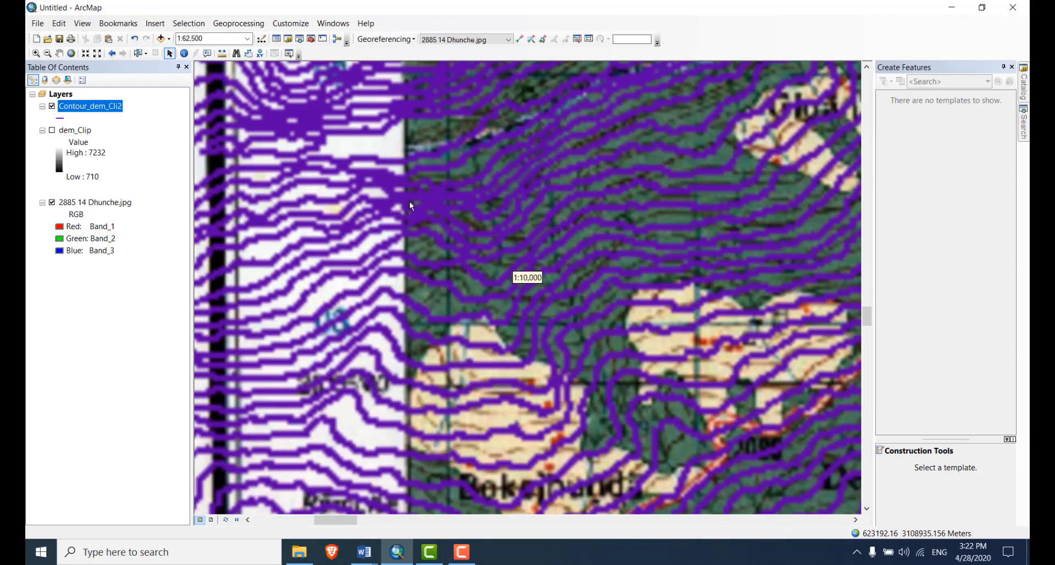
scroll(411, 214, "down", 6)
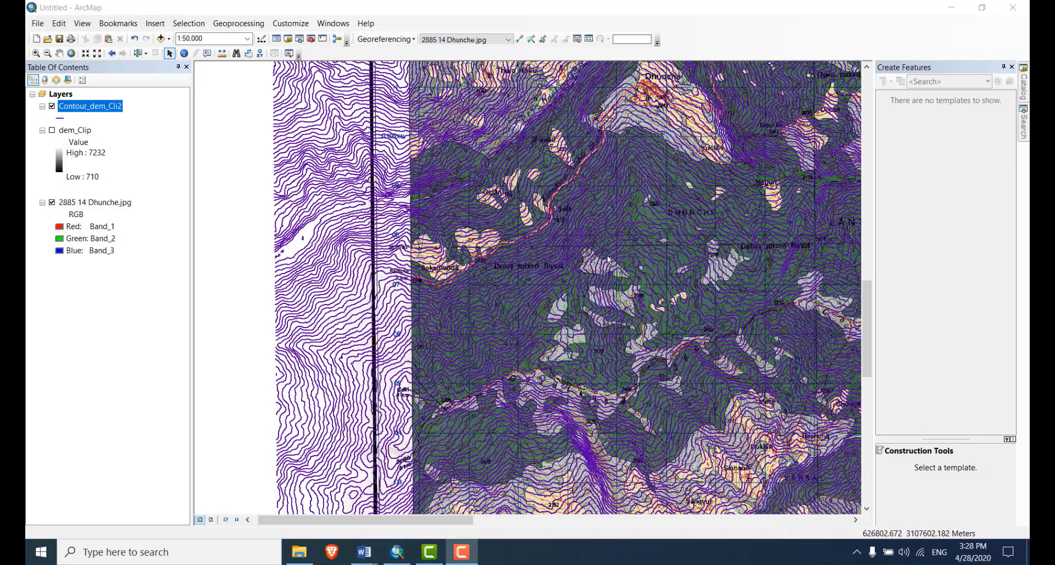
scroll(489, 248, "down", 2)
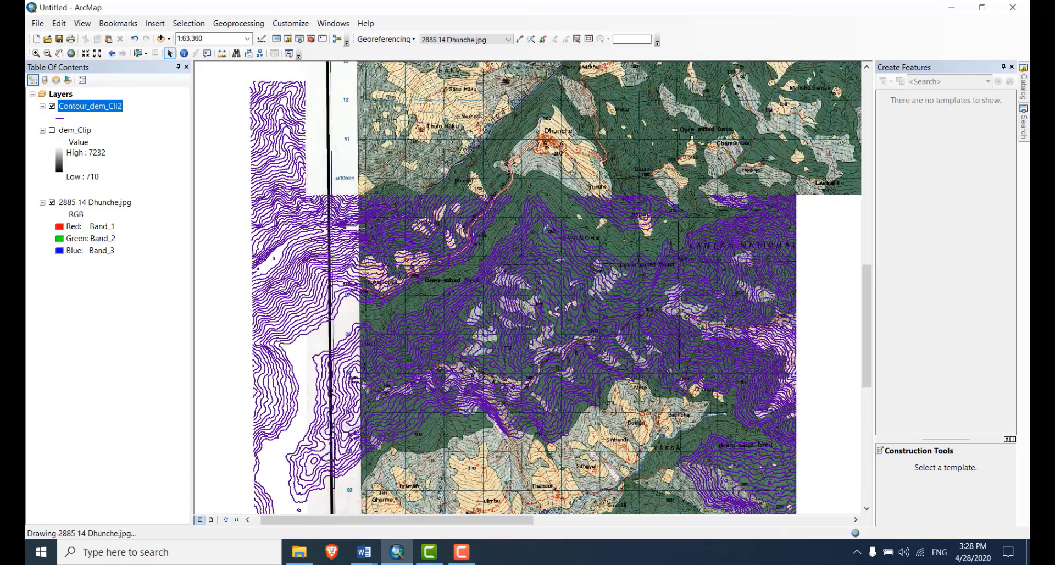
- Search for custom geographic transformation and open the Create Custom Geographic Transformation tool
left_click(1023, 137)
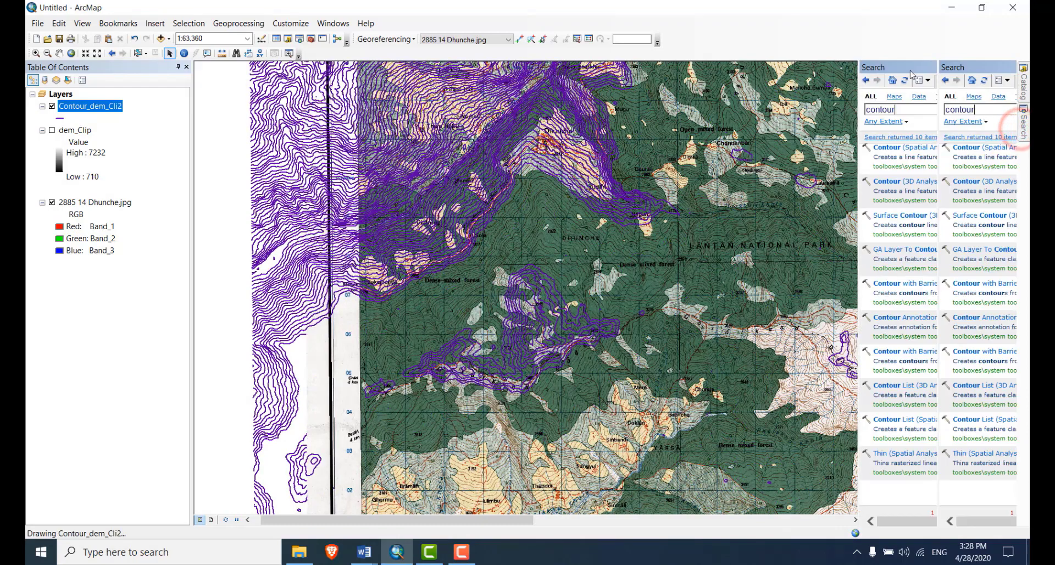
left_click_drag(897, 109, 854, 107)
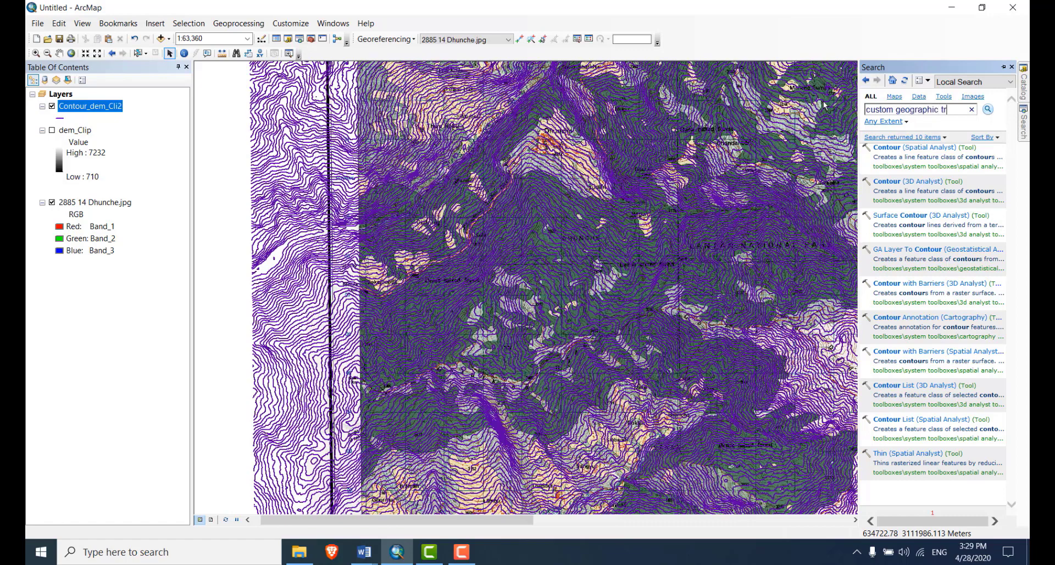
type("formatio")
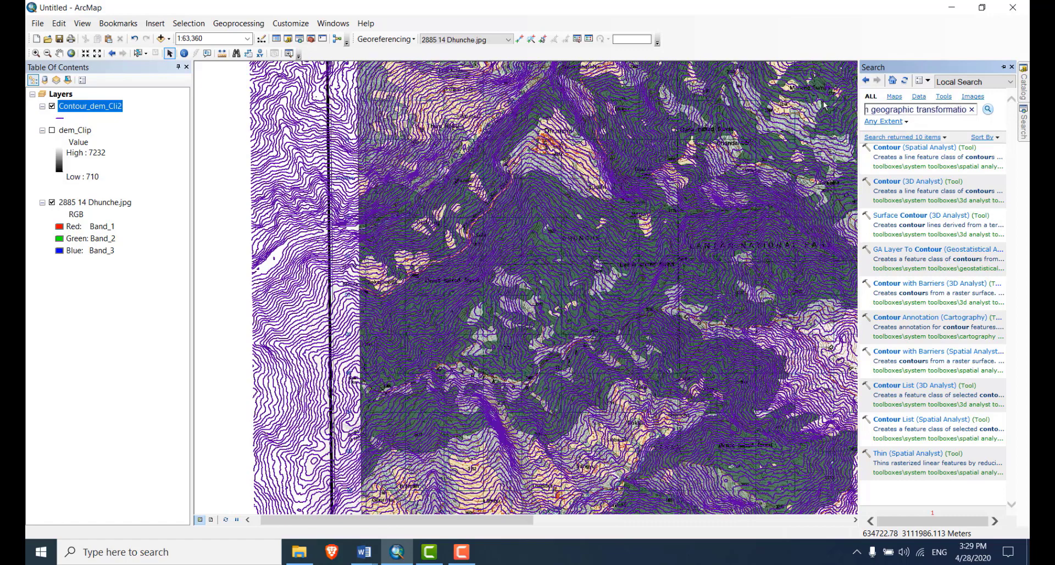
type("n")
key("Return")
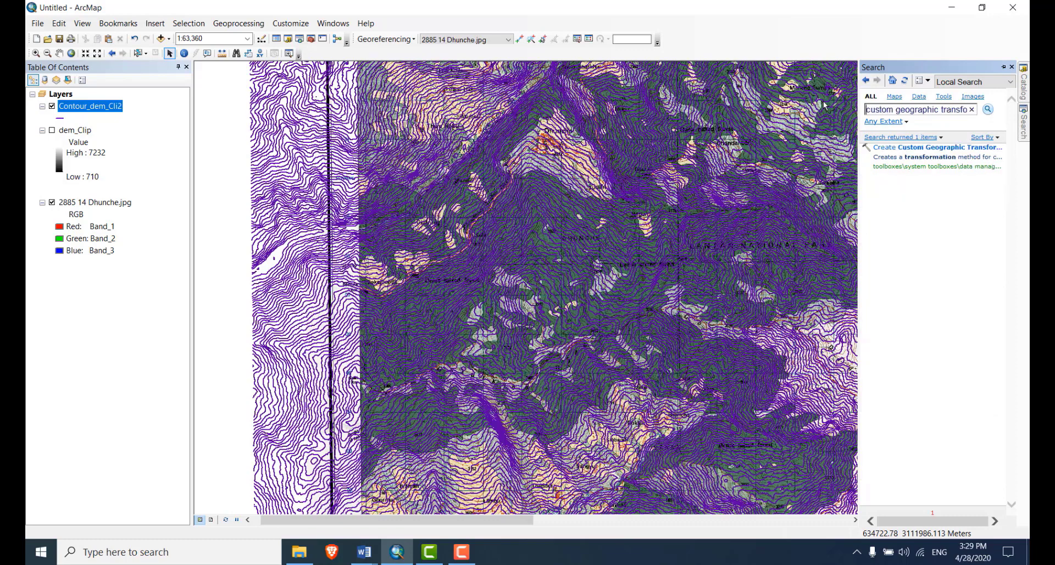
left_click(905, 149)
- Name the transformation WGS 1984 to MUTM 84 and set its input geographic coordinate system to GCS_WGS_1984
left_click(684, 135)
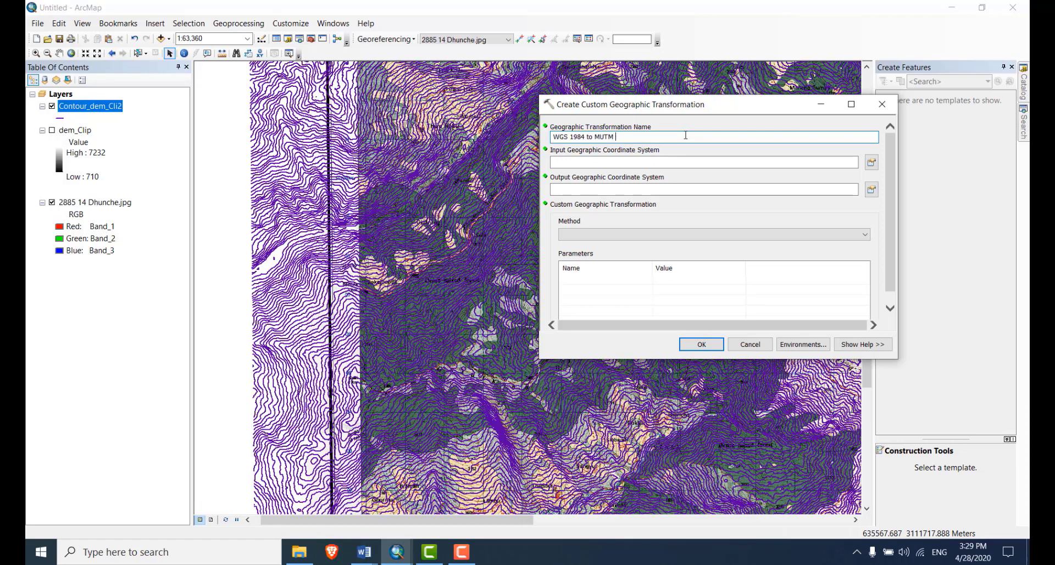
left_click(737, 163)
left_click(871, 163)
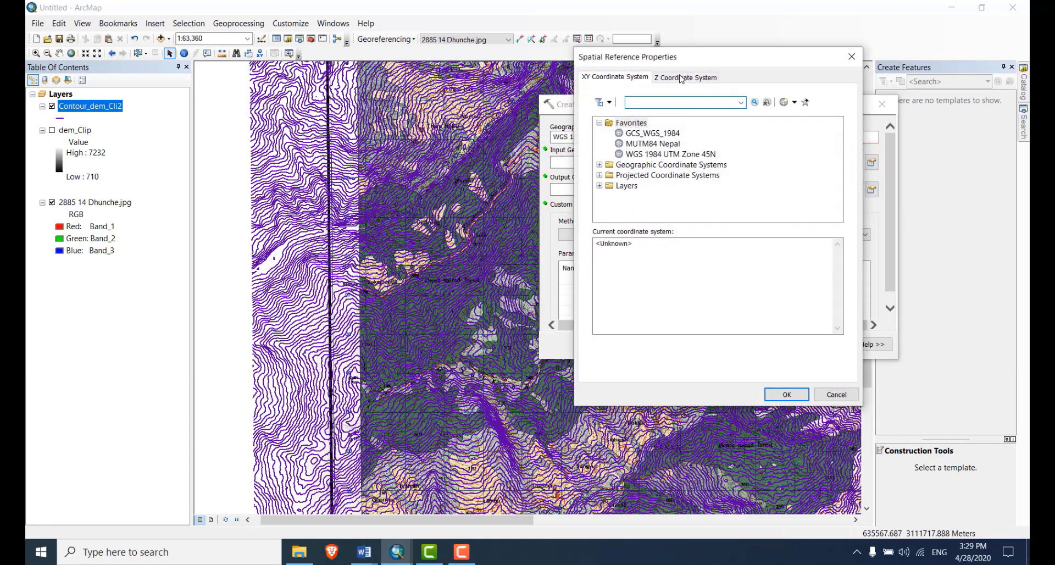
left_click_drag(674, 55, 783, 206)
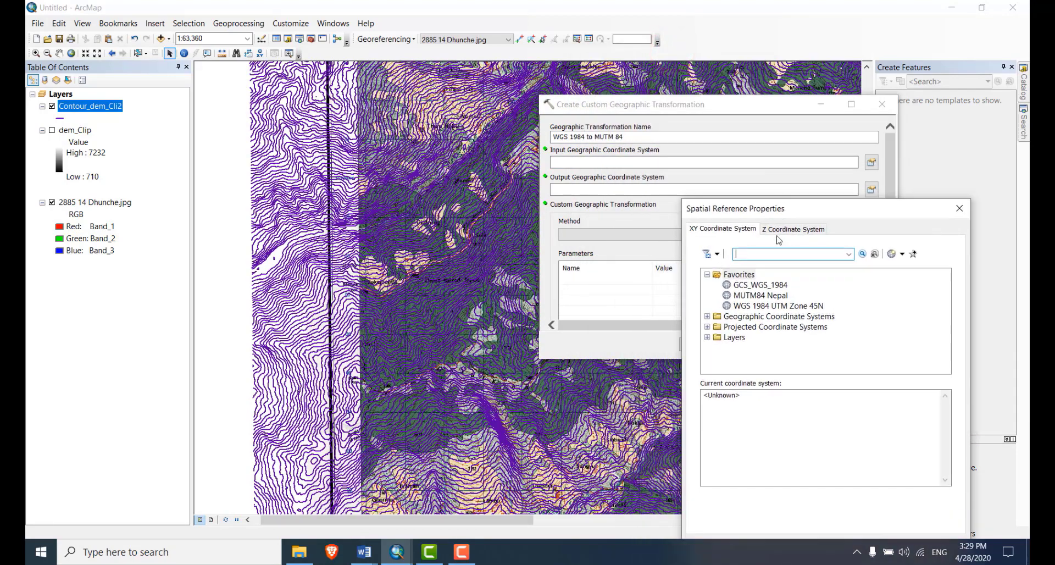
left_click(757, 284)
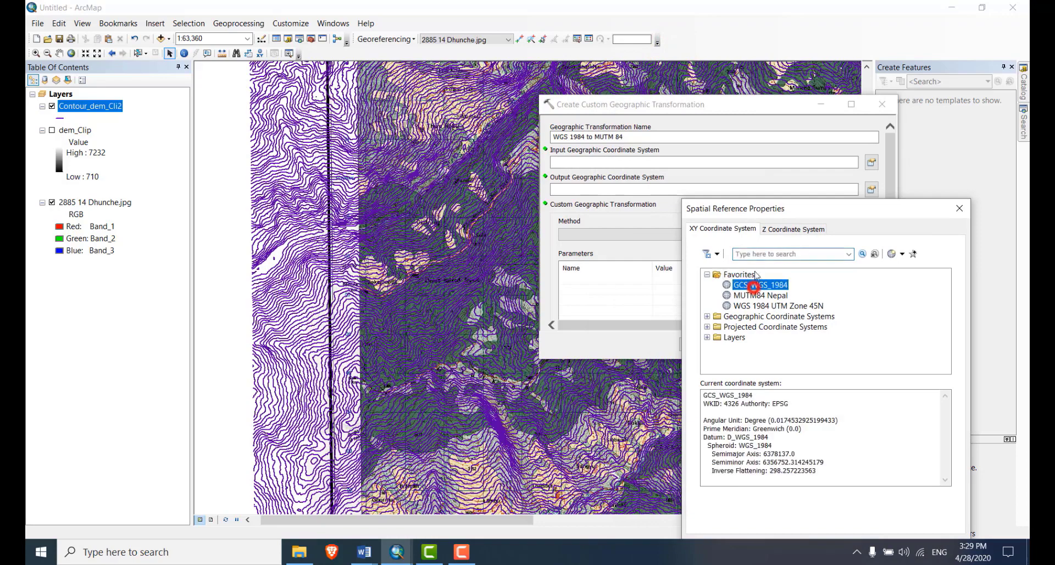
left_click_drag(770, 210, 777, 91)
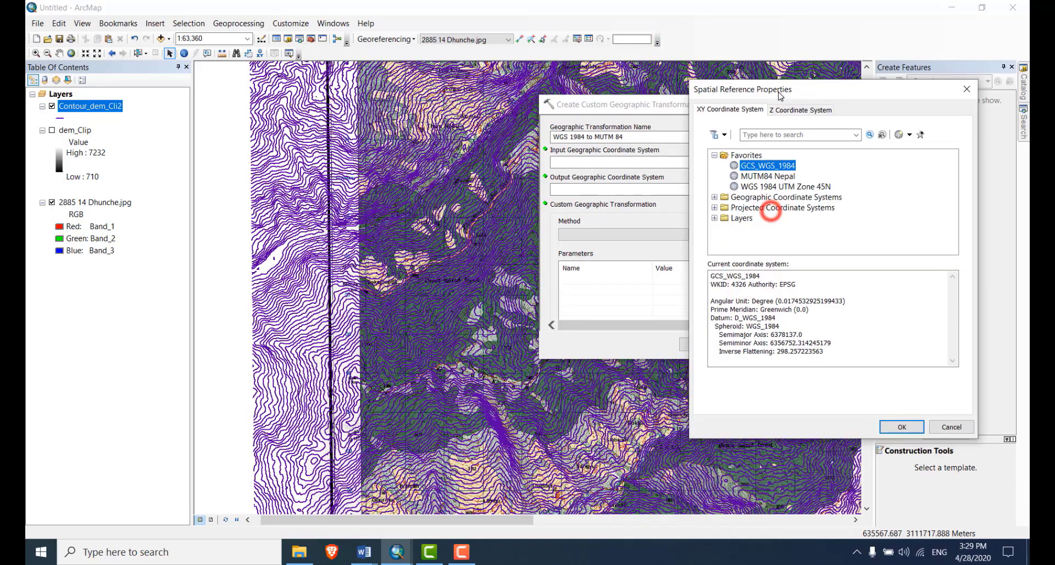
left_click(887, 426)
- Set the output geographic coordinate system to MUTM84 Nepal and the transformation method to MOLODENSKY
left_click(868, 190)
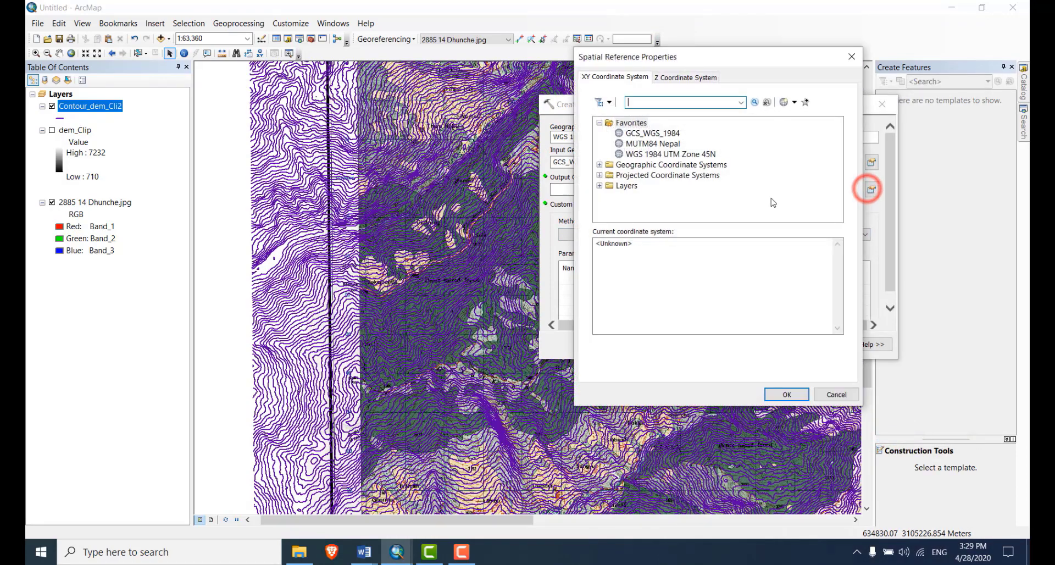
left_click(640, 154)
left_click(639, 134)
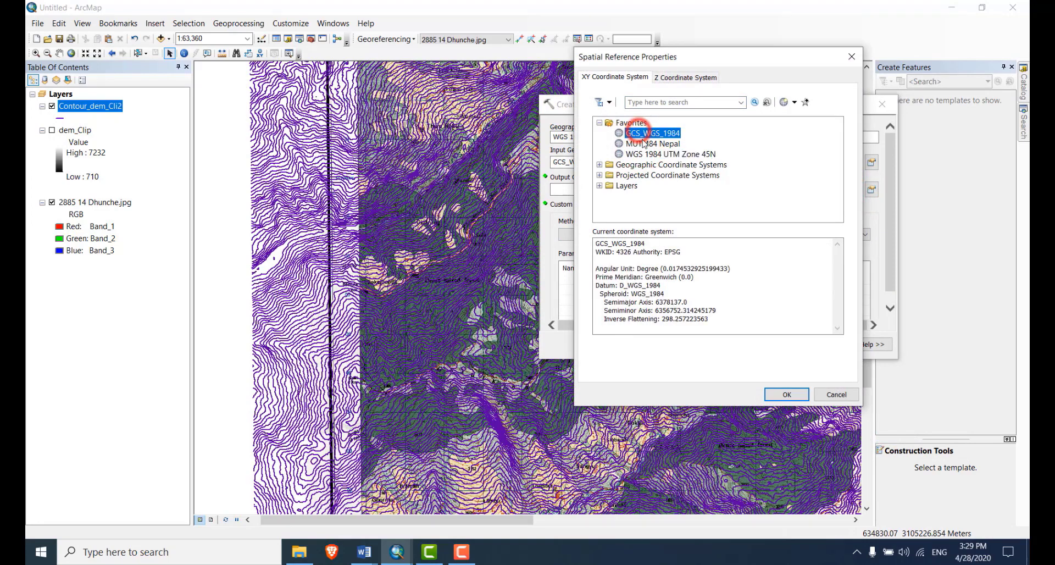
left_click(640, 143)
left_click(779, 395)
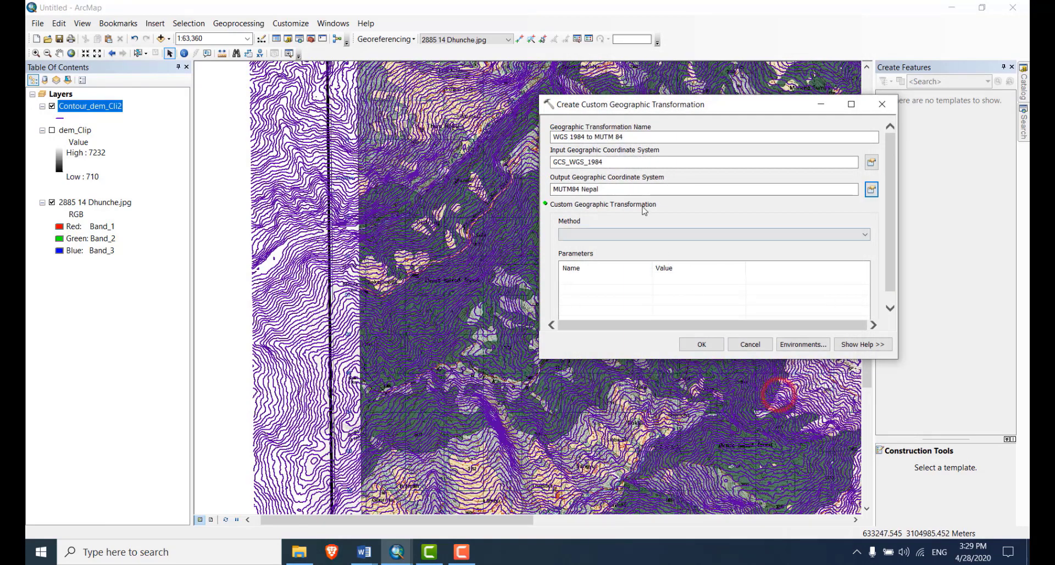
left_click(668, 236)
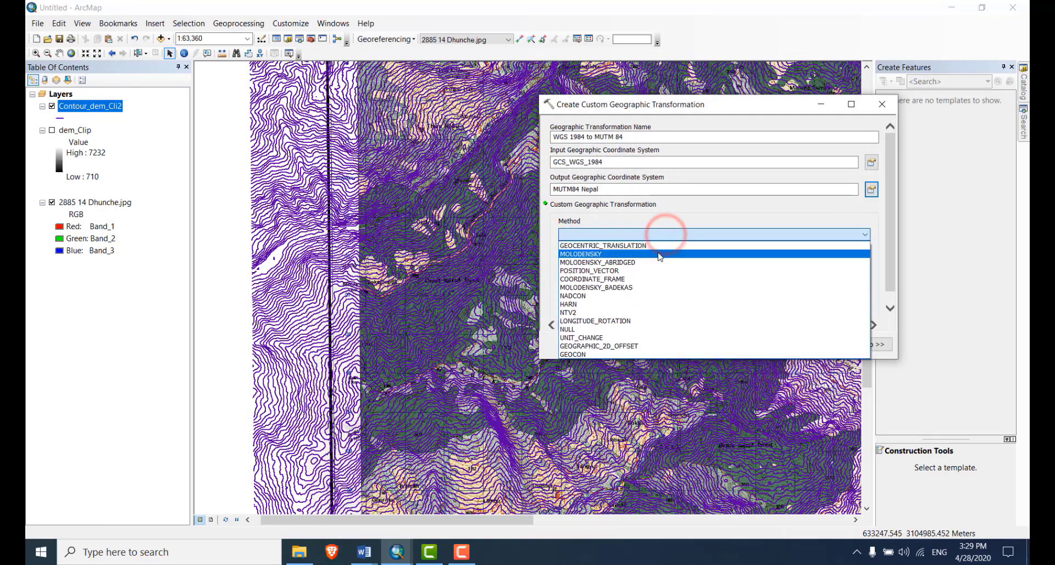
left_click(657, 252)
- Look up the WGS to MUTM 84 translation values in the Transformation coordinate Word document, and return to the Create Custom Geographic Transformation dialog
left_click(666, 280)
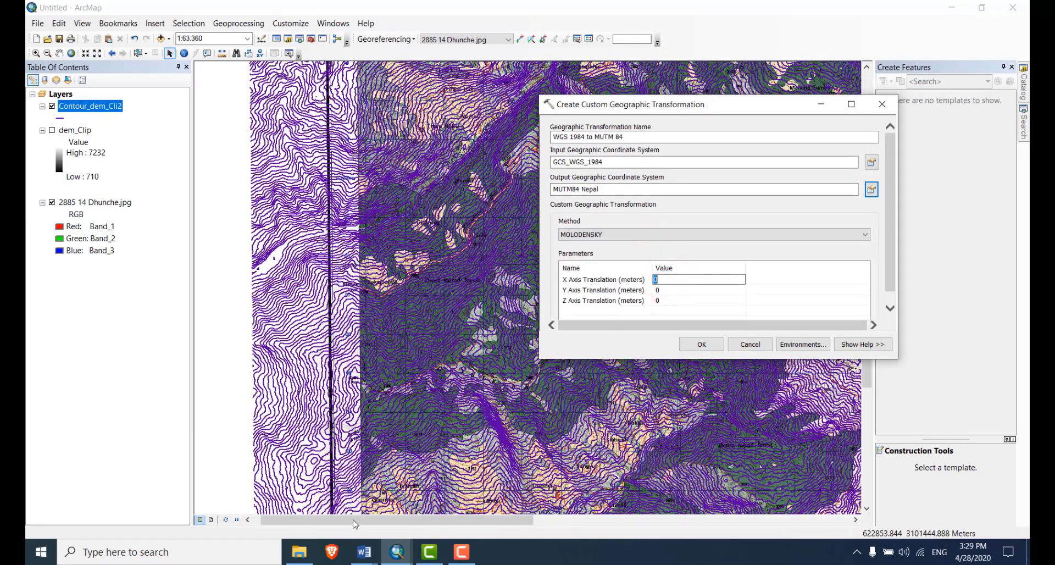
mouse_move(364, 551)
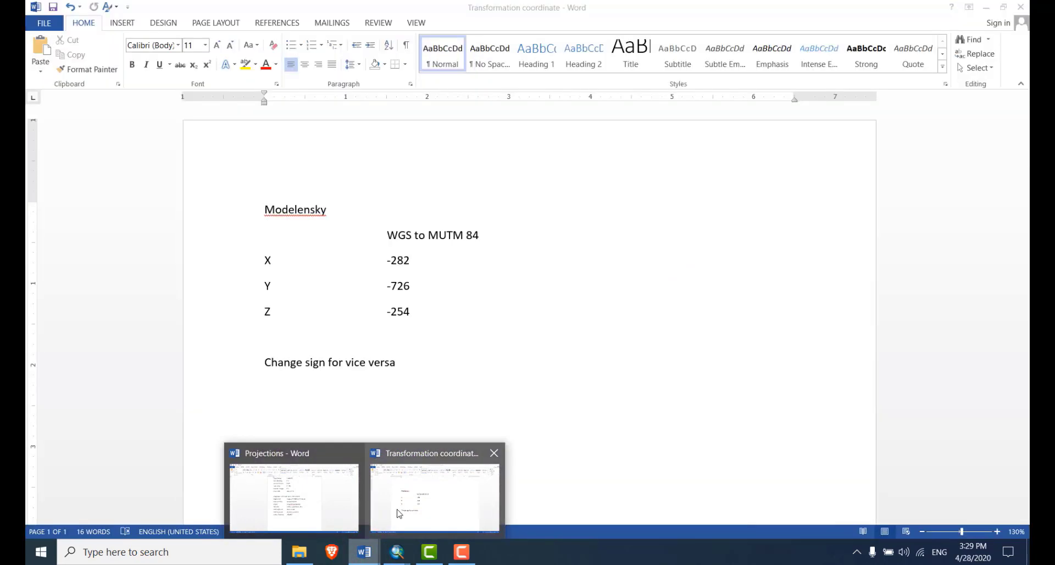
left_click(399, 514)
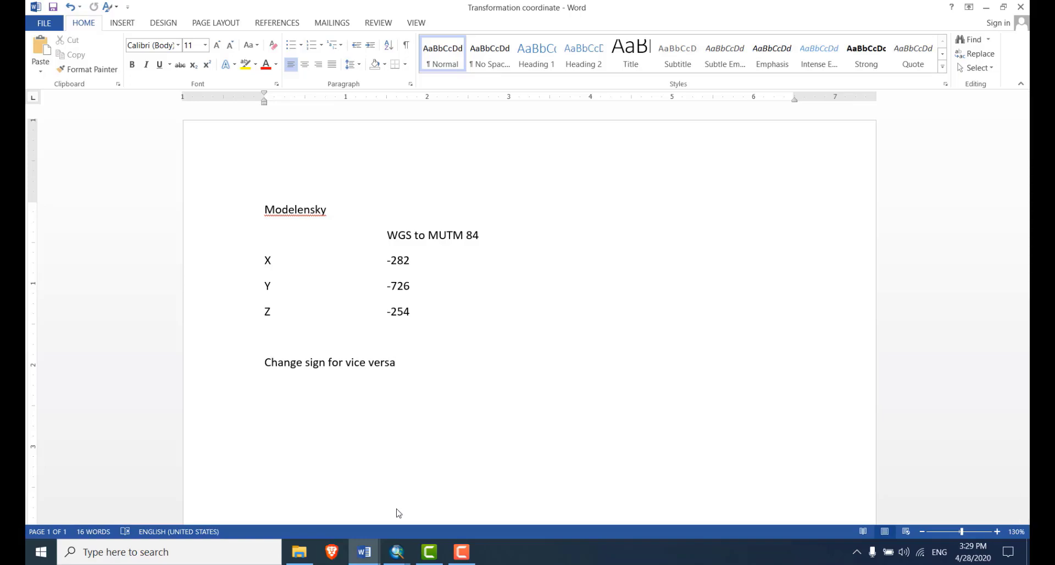
mouse_move(397, 552)
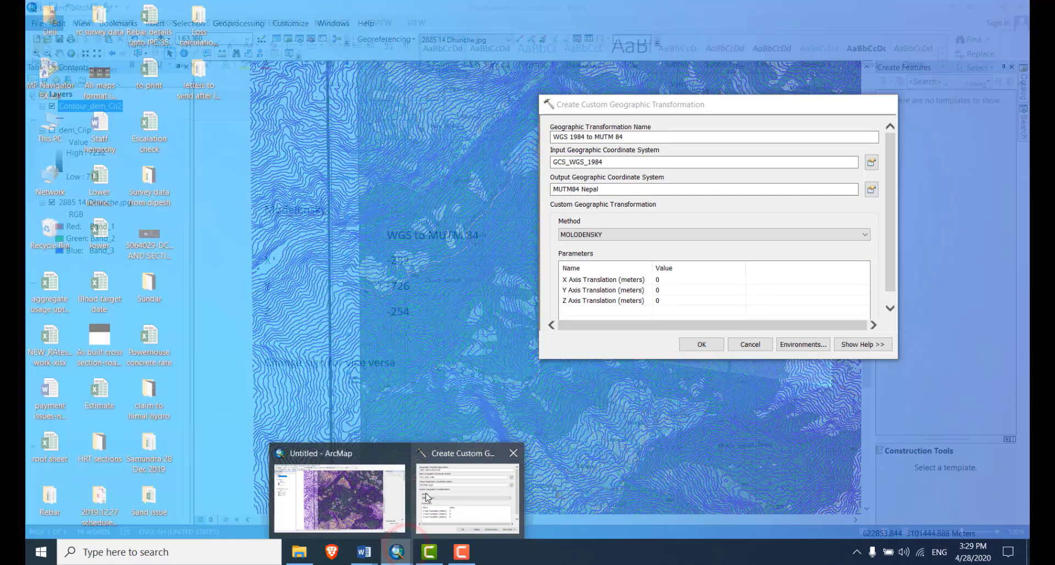
left_click(427, 497)
- Set the X, Y and Z axis translations to -282, -726 and -254 meters, create the transformation and check its result
left_click(666, 281)
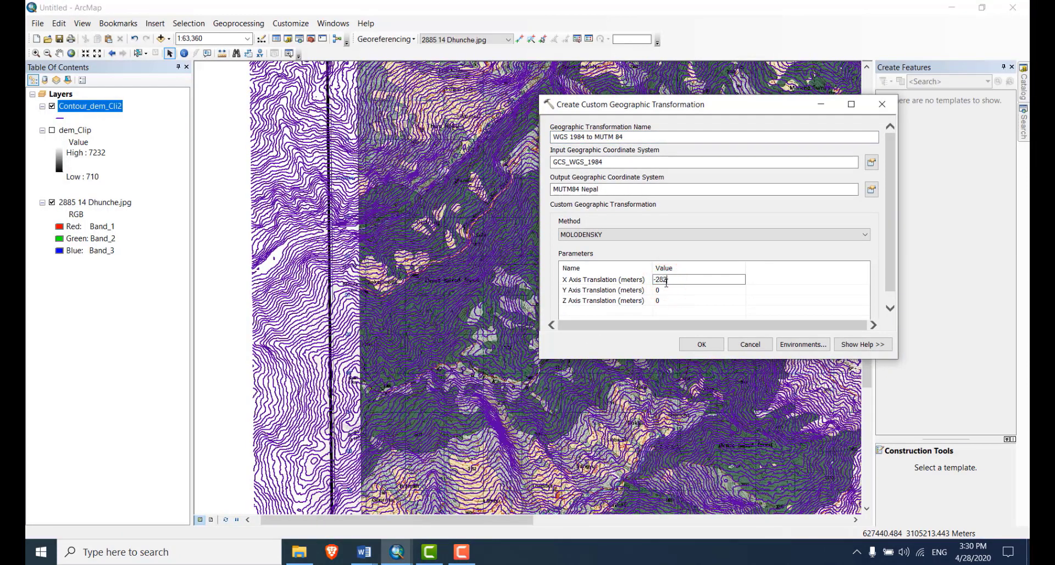
left_click(670, 289)
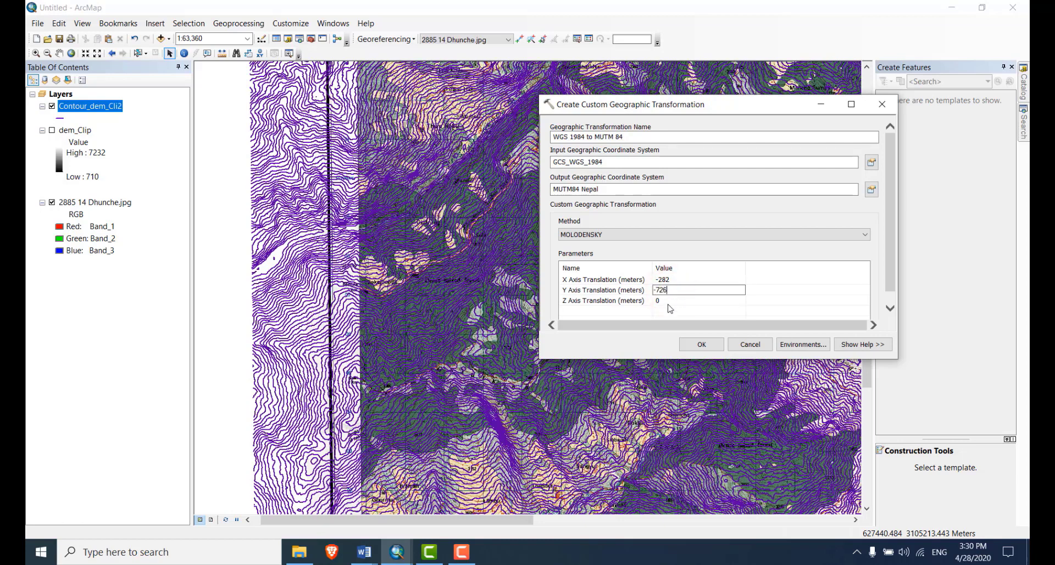
left_click(668, 301)
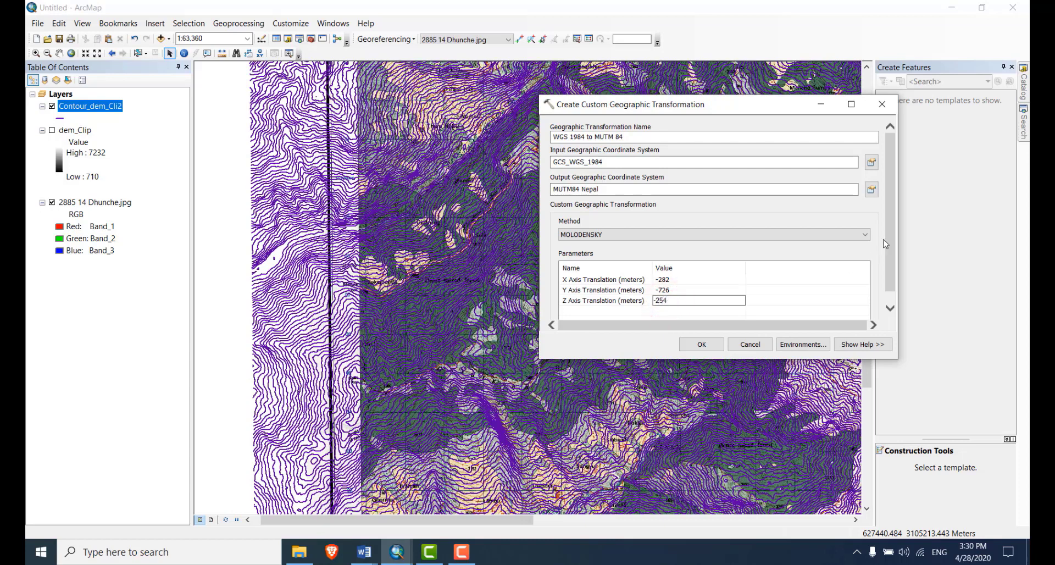
left_click_drag(891, 235, 884, 276)
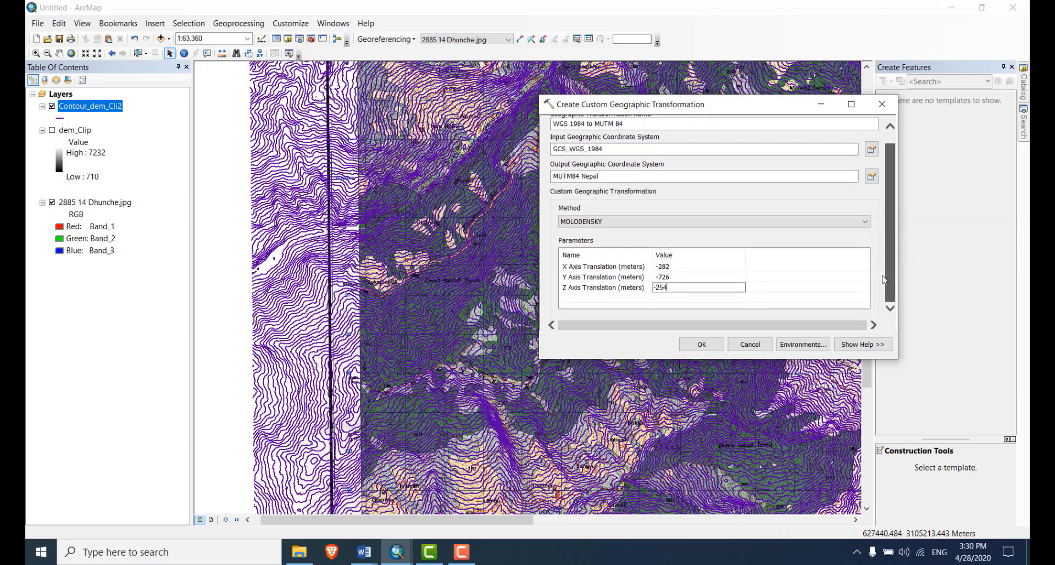
left_click(708, 345)
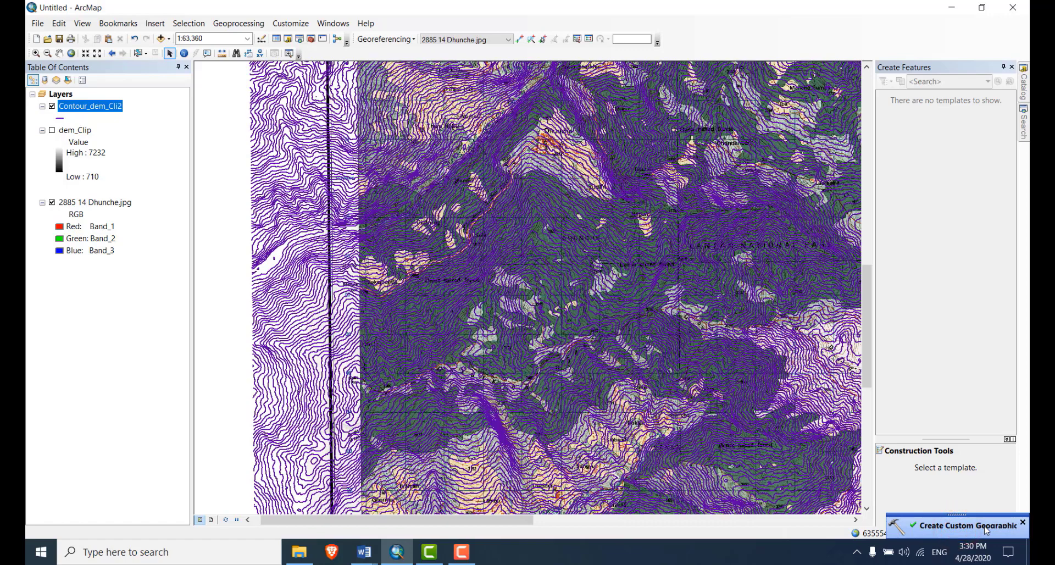
left_click(986, 530)
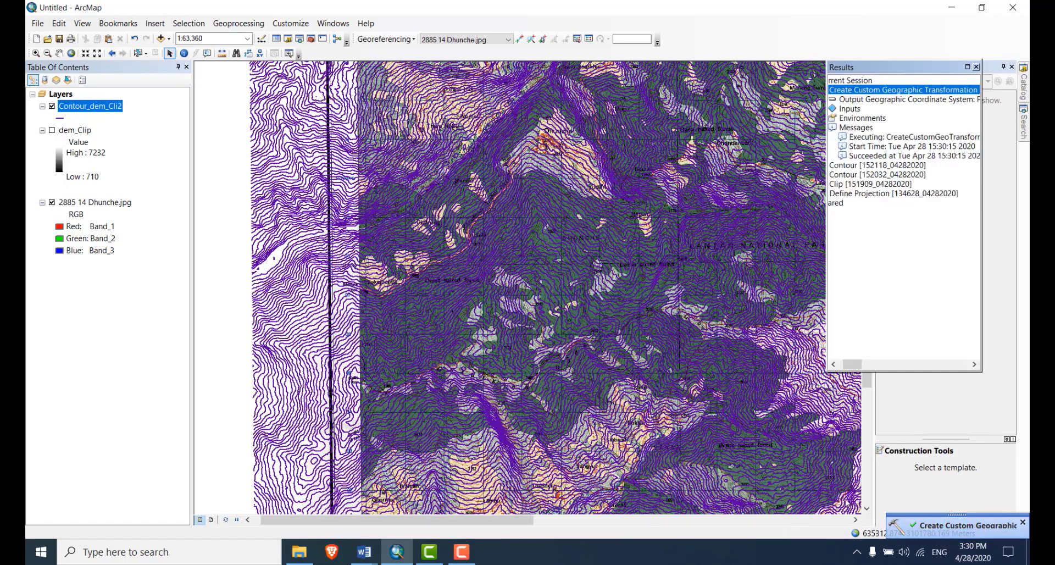
left_click(976, 67)
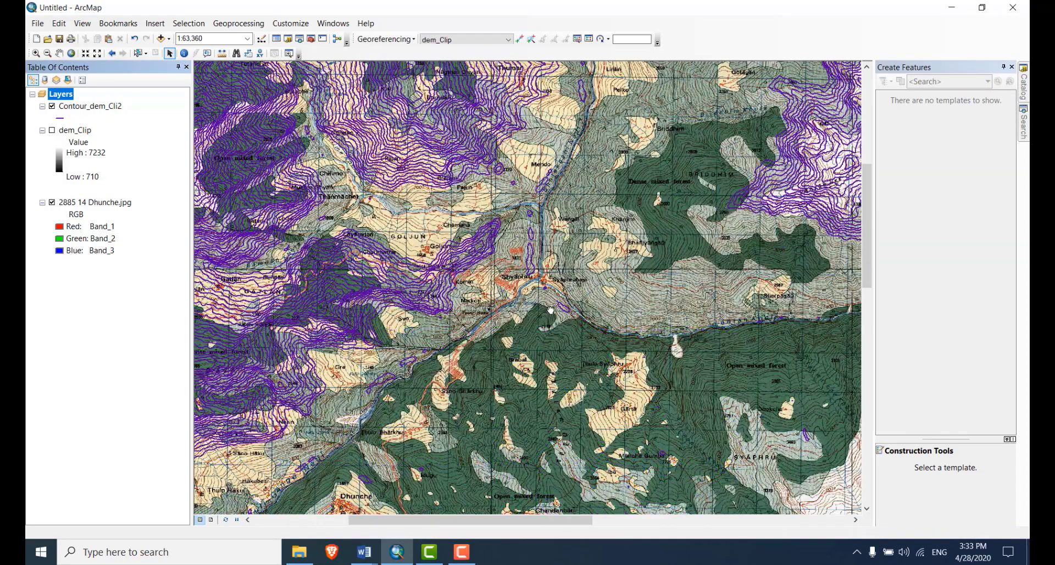
- Compare the contours with the map around Syaphrubesi at 1:24,000 by hiding and showing the 2885 14 Dhunche.jpg layer
scroll(551, 311, "up", 5)
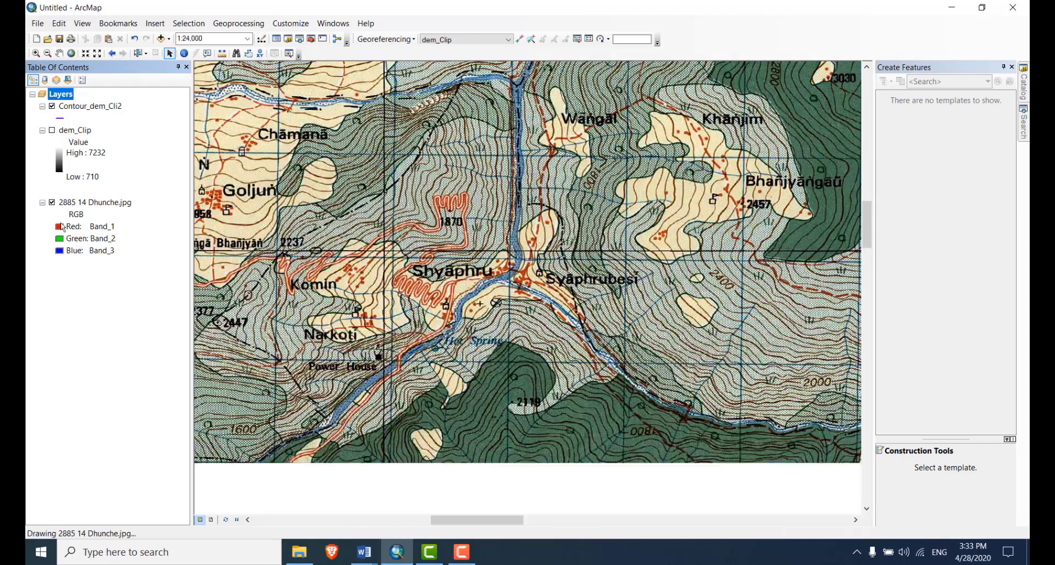
left_click(52, 202)
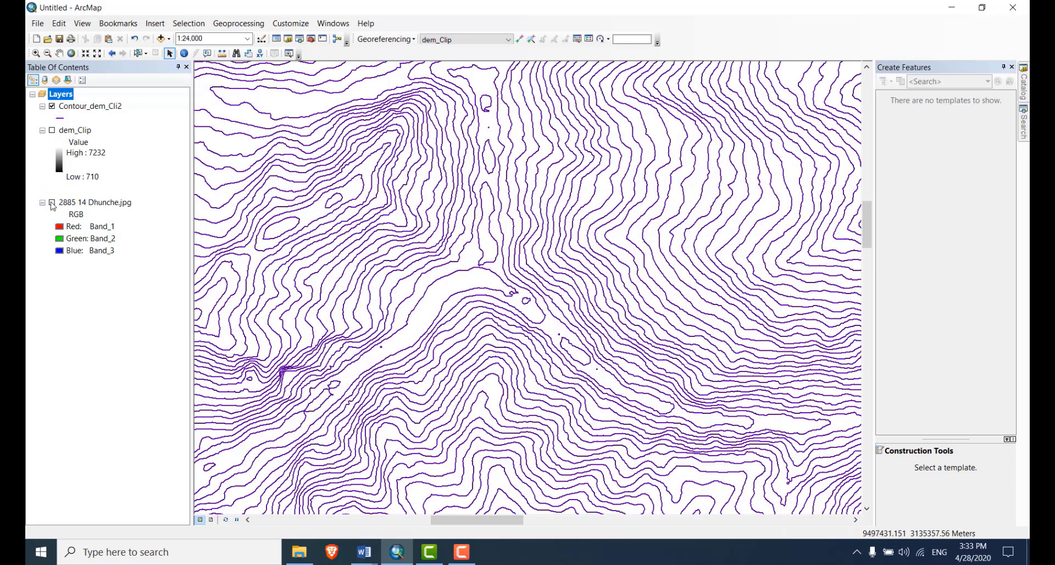
left_click(52, 203)
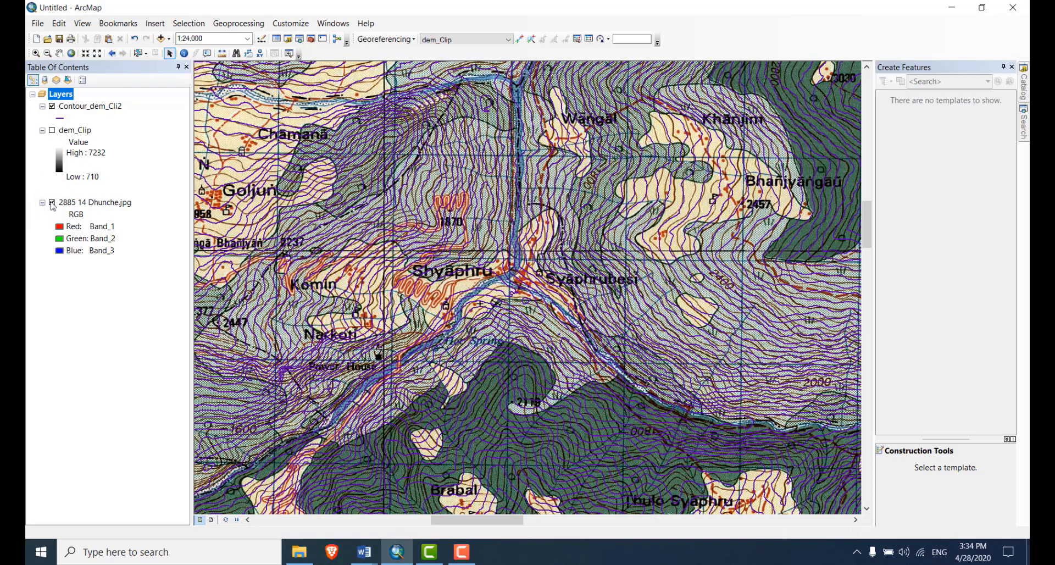
- Change the line color of the Contour_dem_Cli2 layer to orange
right_click(88, 107)
left_click(61, 116)
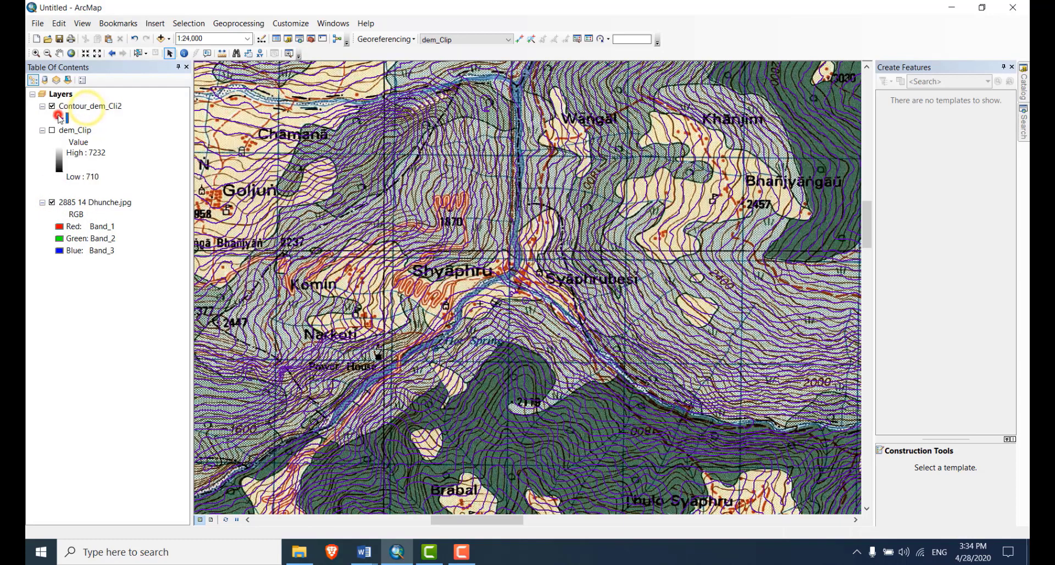
left_click(61, 116)
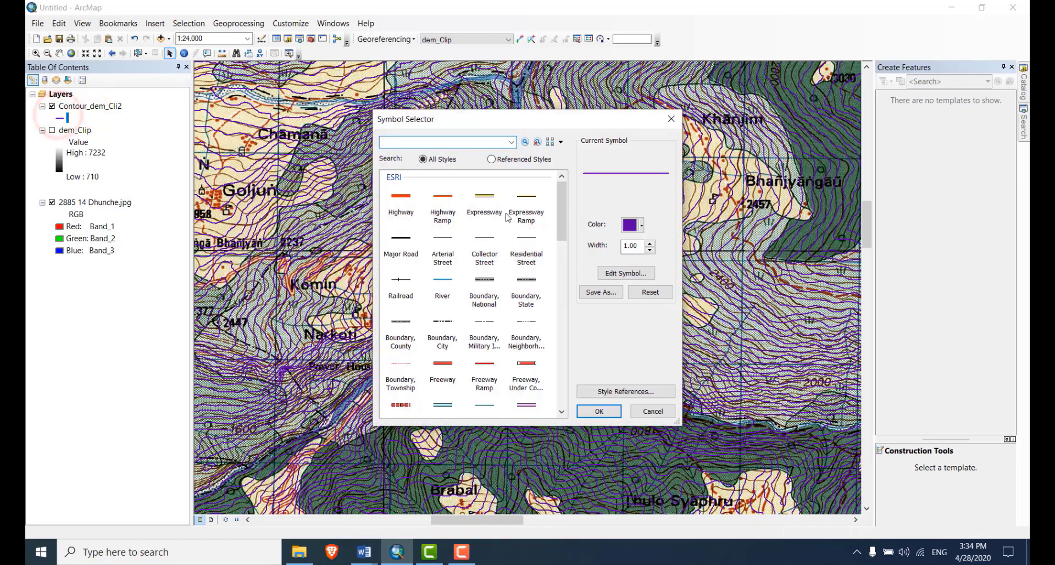
left_click(633, 224)
left_click(654, 276)
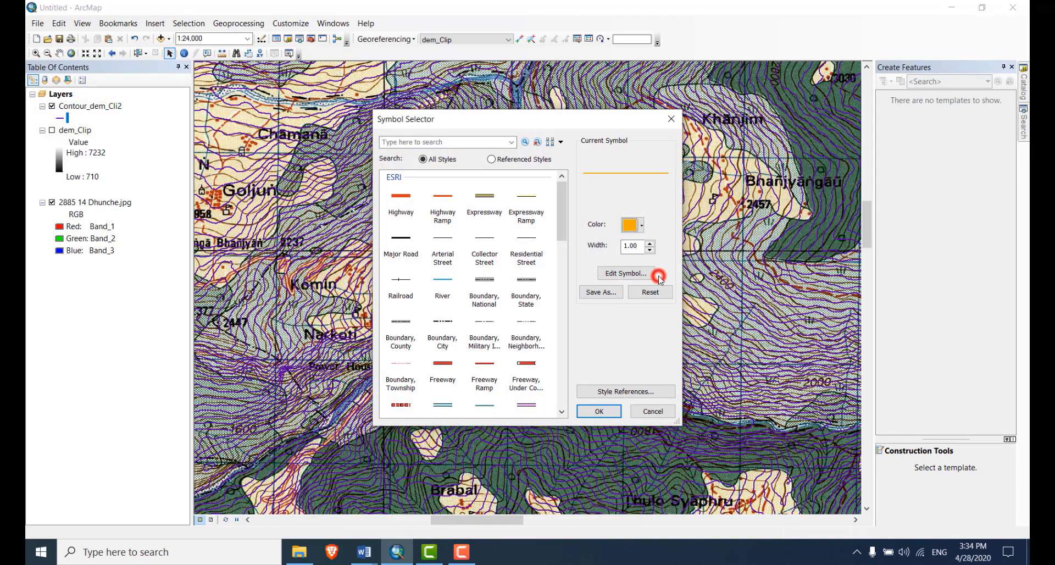
left_click(598, 409)
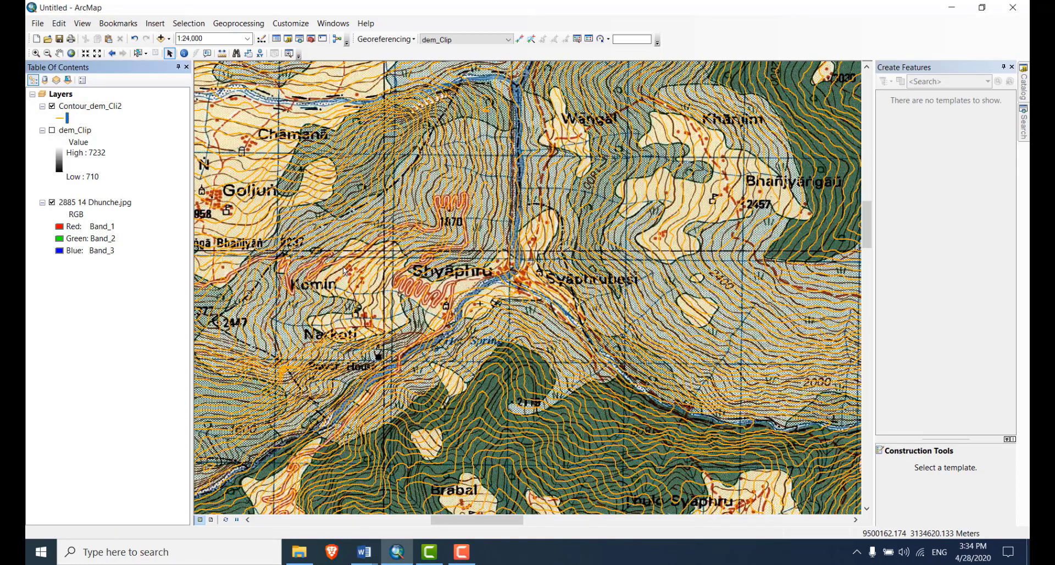
- Change the Contour_dem_Cli2 line color to light yellow
left_click(64, 117)
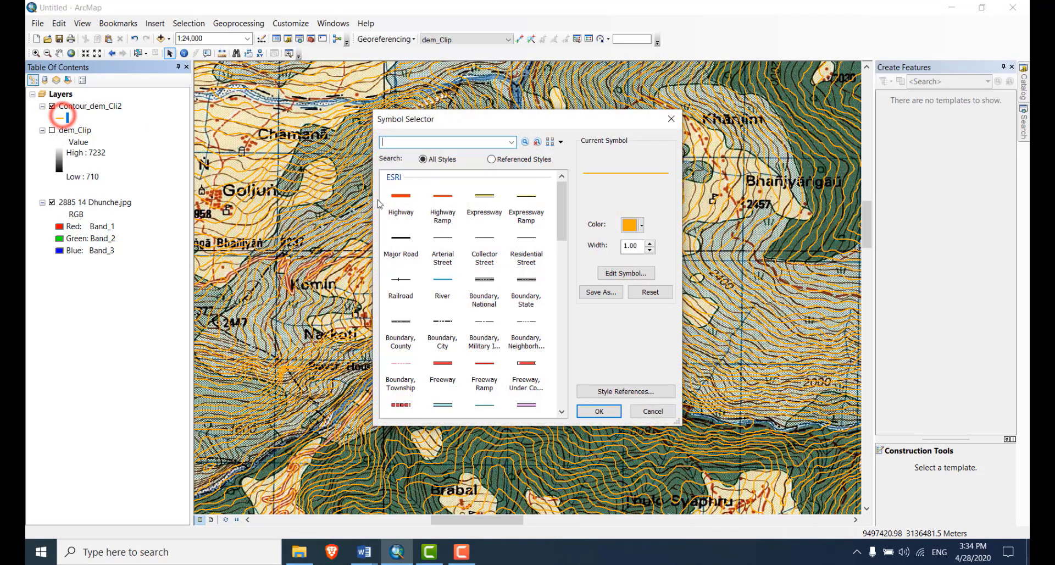
left_click(641, 226)
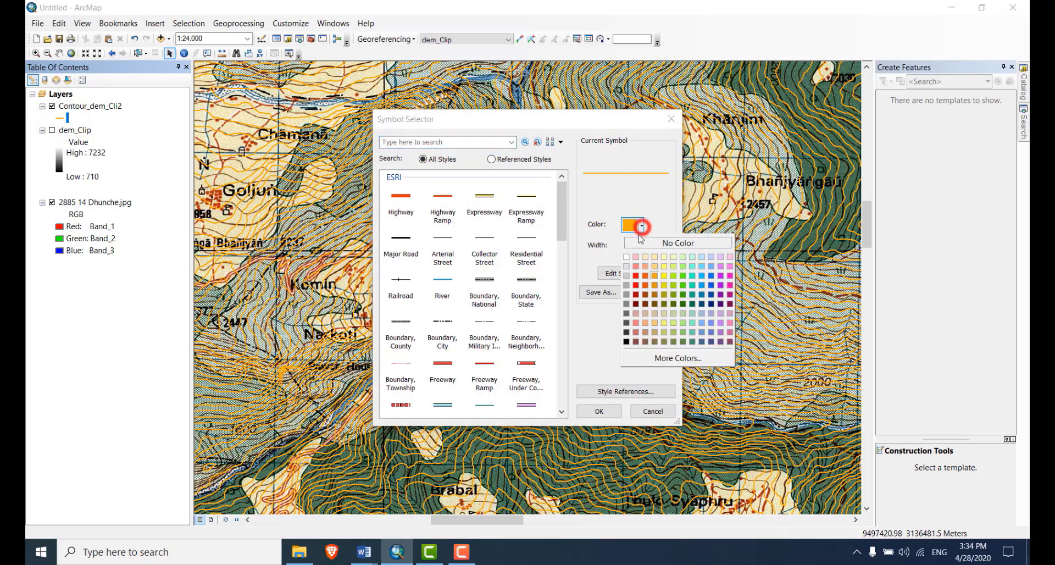
left_click(664, 266)
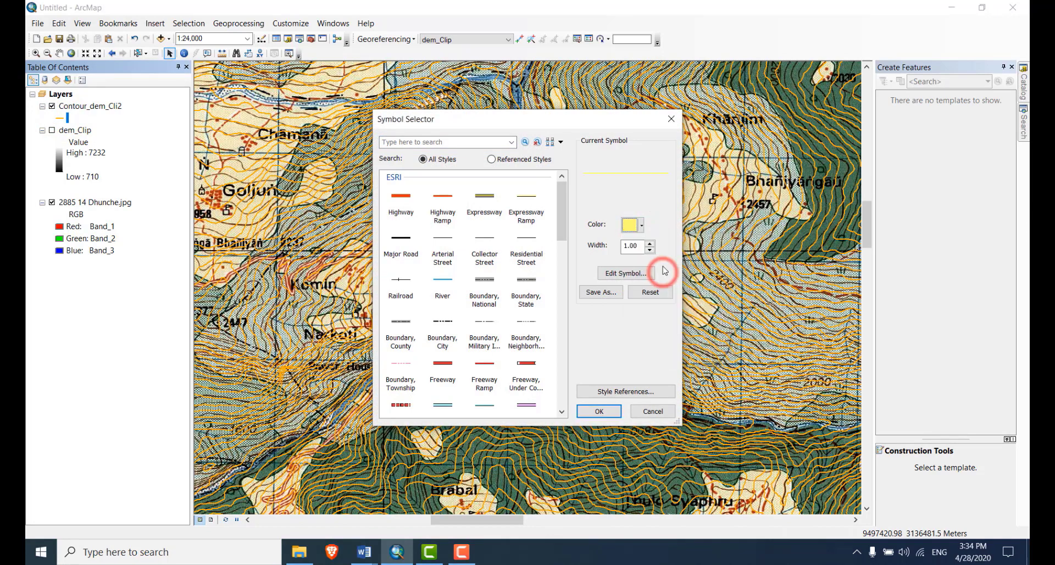
left_click(600, 411)
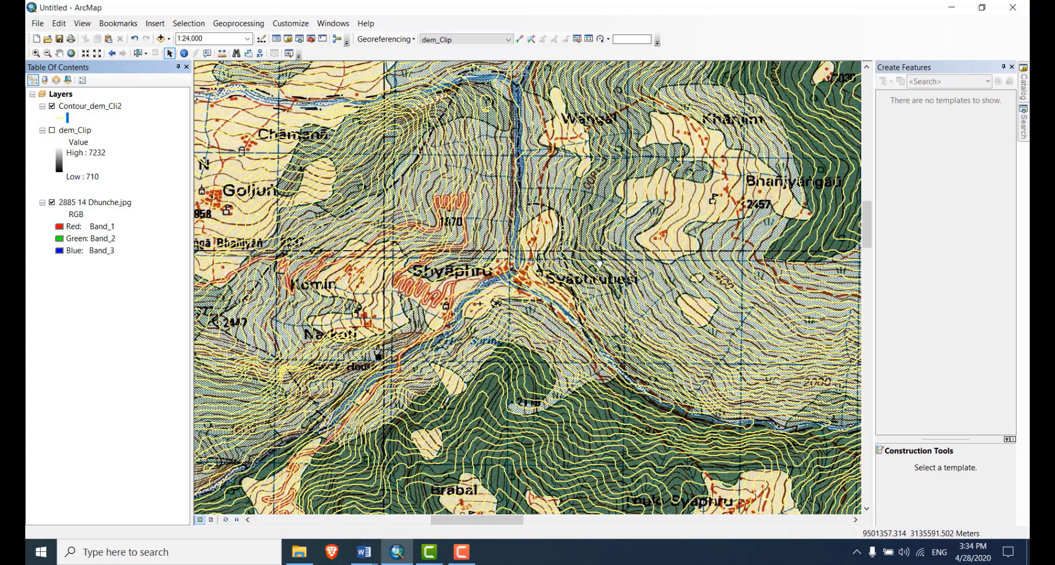
- Hide the 2885 14 Dhunche.jpg layer and change the Contour_dem_Cli2 line color to blue
left_click_drag(599, 263, 573, 345)
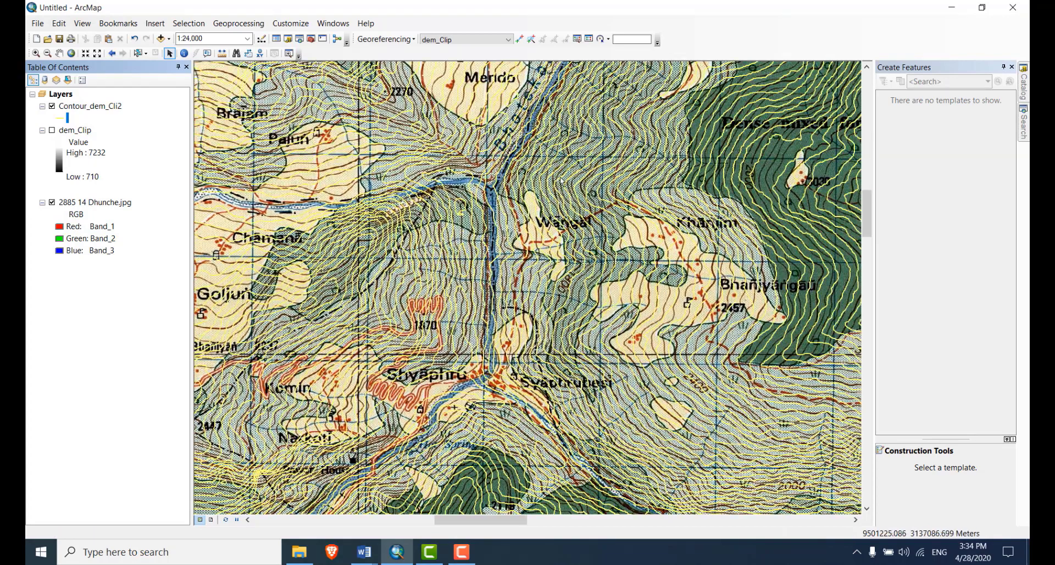
left_click_drag(484, 409, 477, 335)
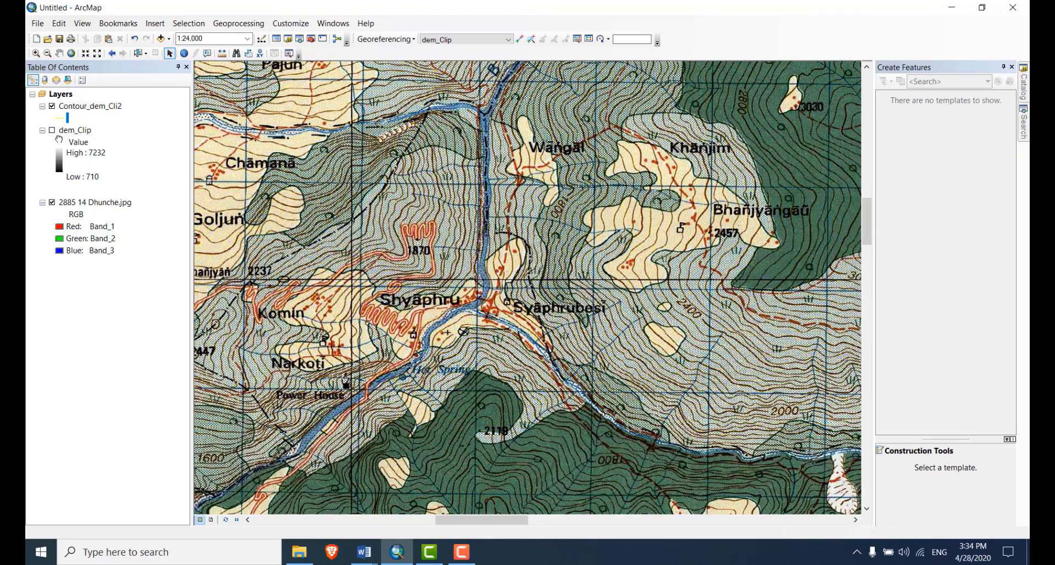
left_click(51, 202)
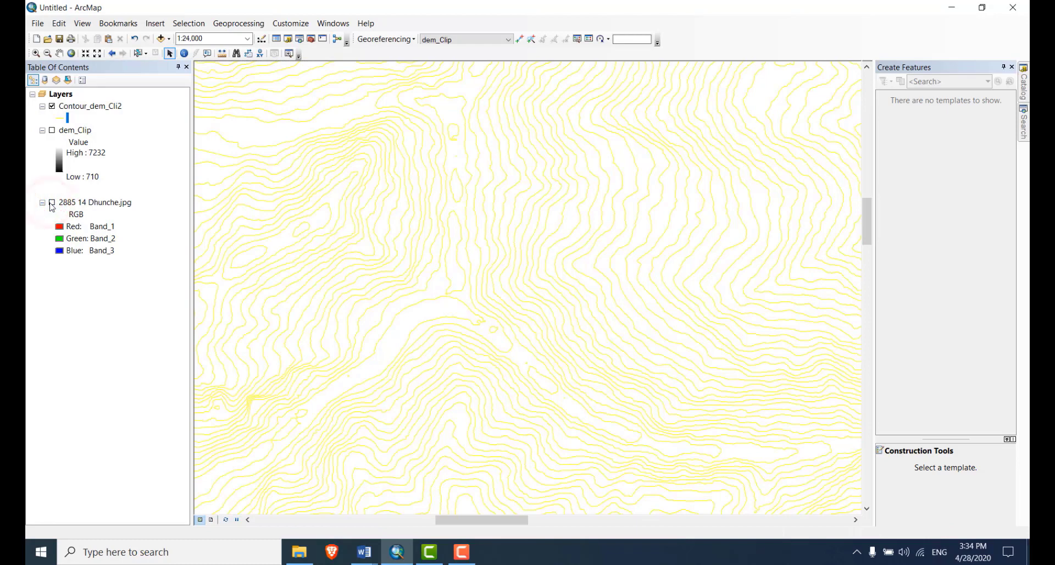
left_click(58, 115)
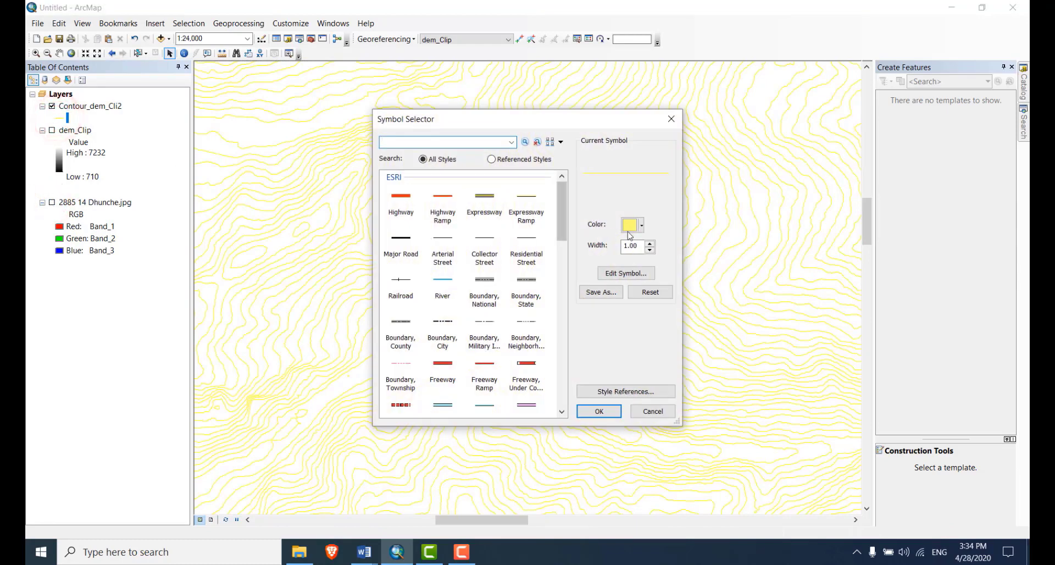
left_click(640, 227)
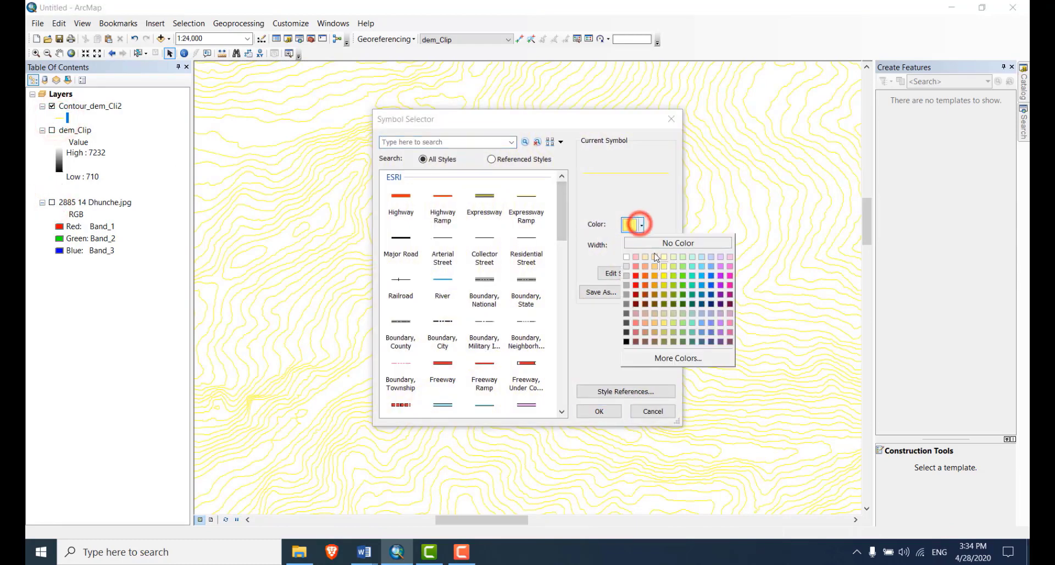
left_click(681, 274)
left_click(638, 225)
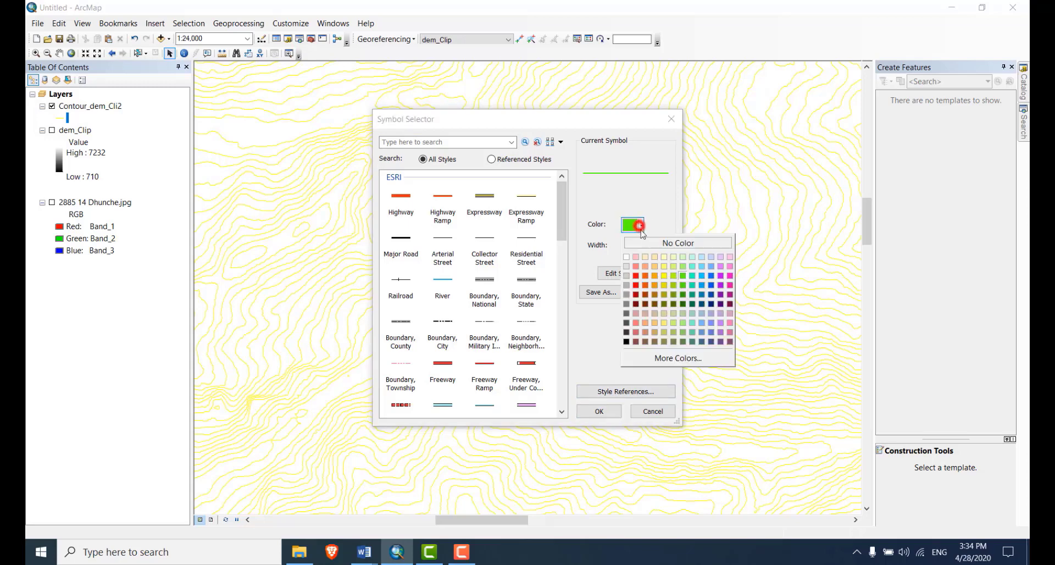
left_click(708, 286)
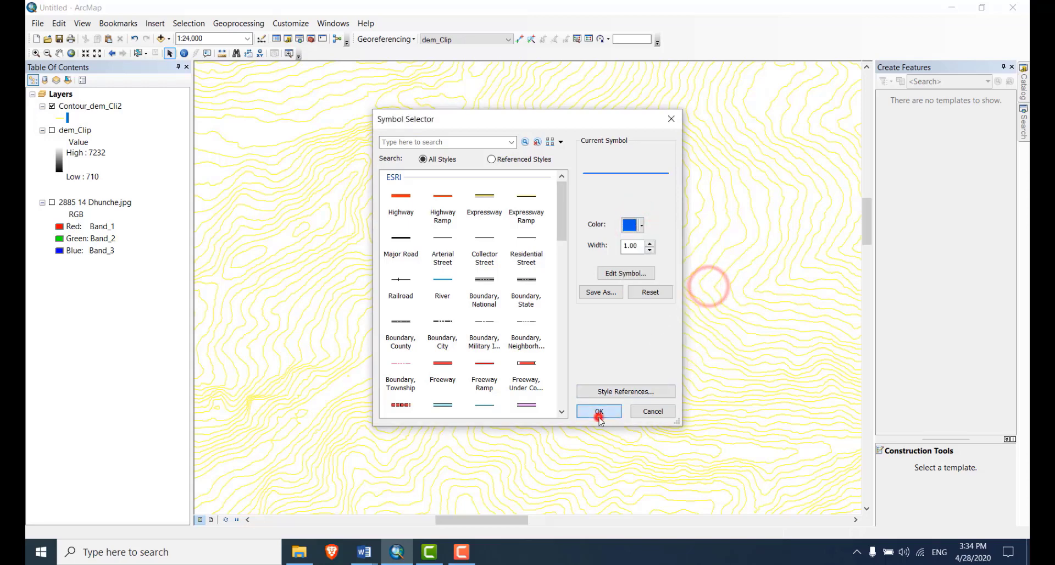
left_click(599, 412)
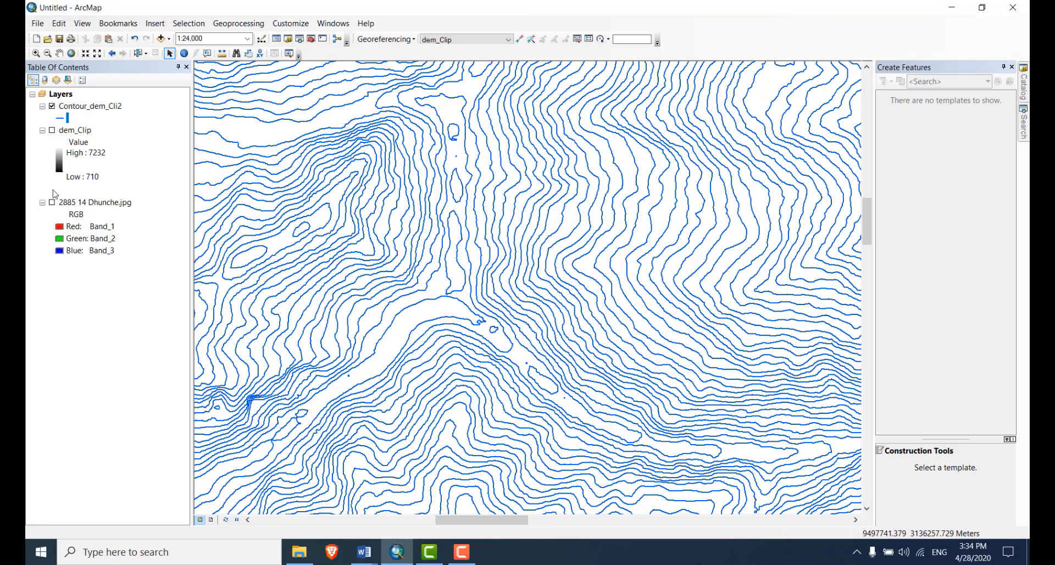
- Compare the blue contours with the Dhunche sheet at 1:40,000 by repeatedly showing and hiding the map image
left_click(53, 203)
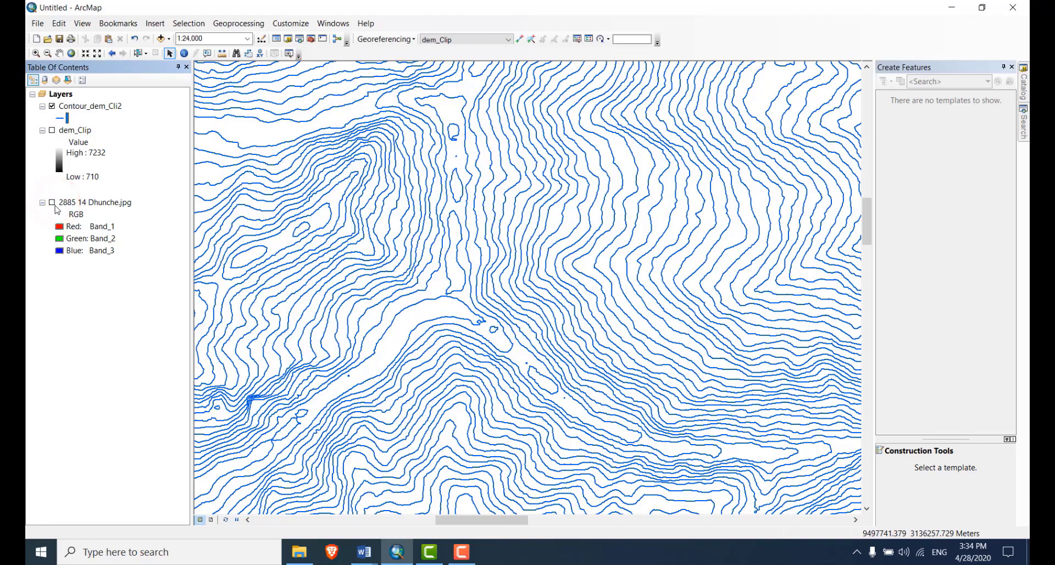
scroll(449, 293, "down", 2)
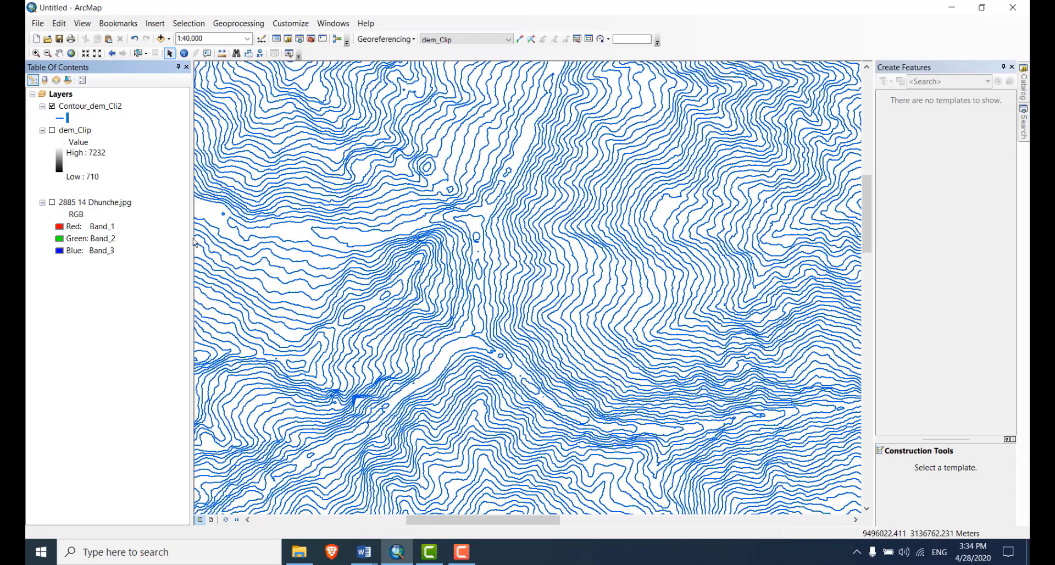
left_click(52, 203)
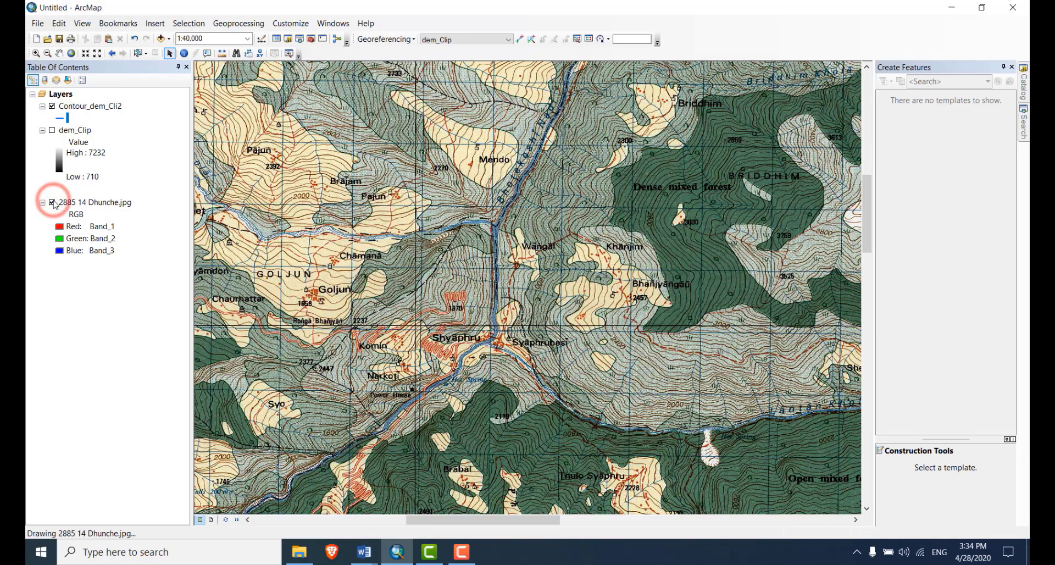
left_click(55, 204)
left_click(53, 202)
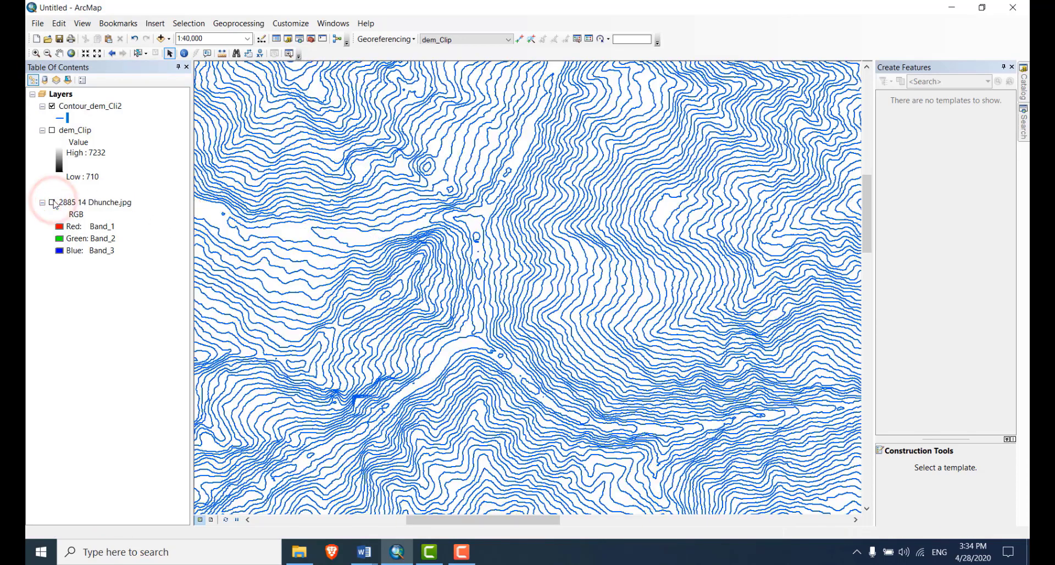
left_click(52, 202)
left_click(52, 203)
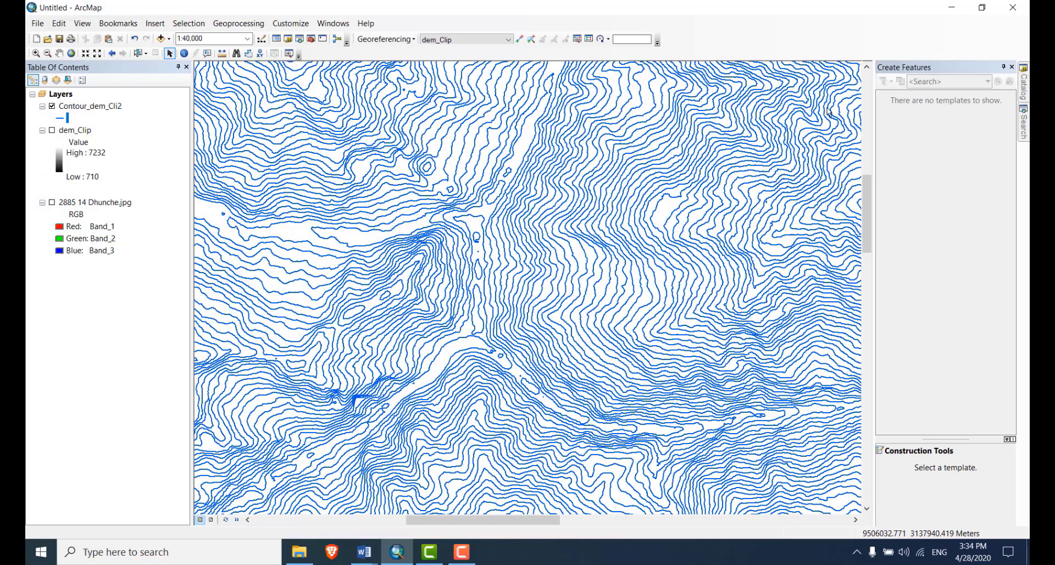
- Search the tools for "project" and open the Project (Data Management) tool
left_click(1023, 124)
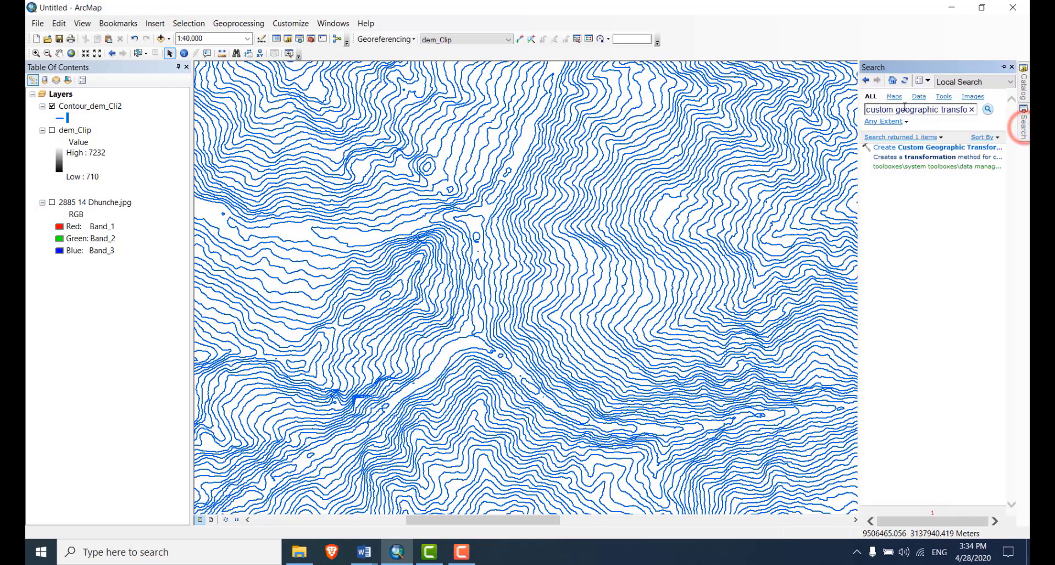
triple_click(869, 110)
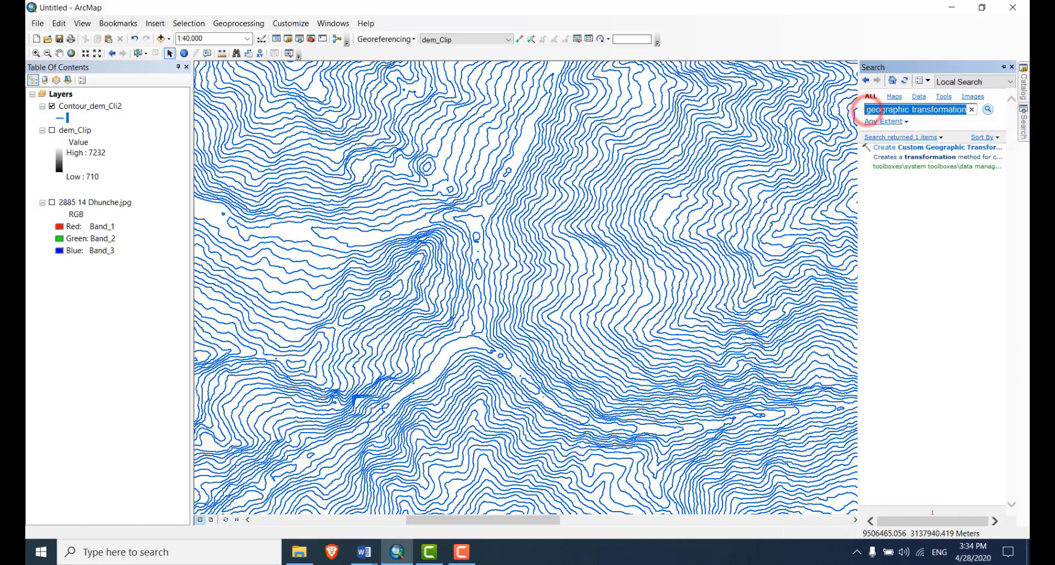
type("project")
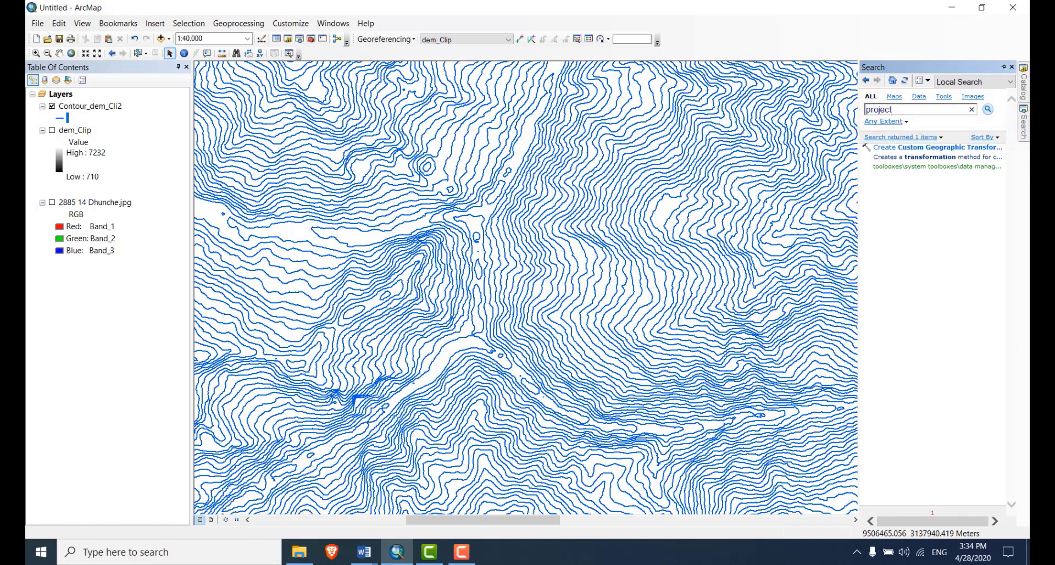
key("Return")
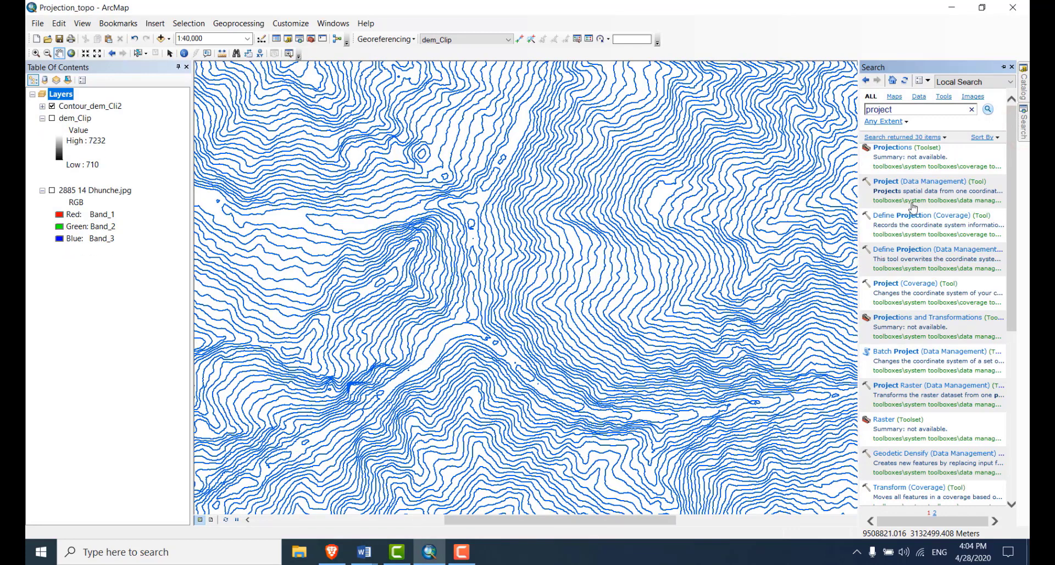
left_click(901, 178)
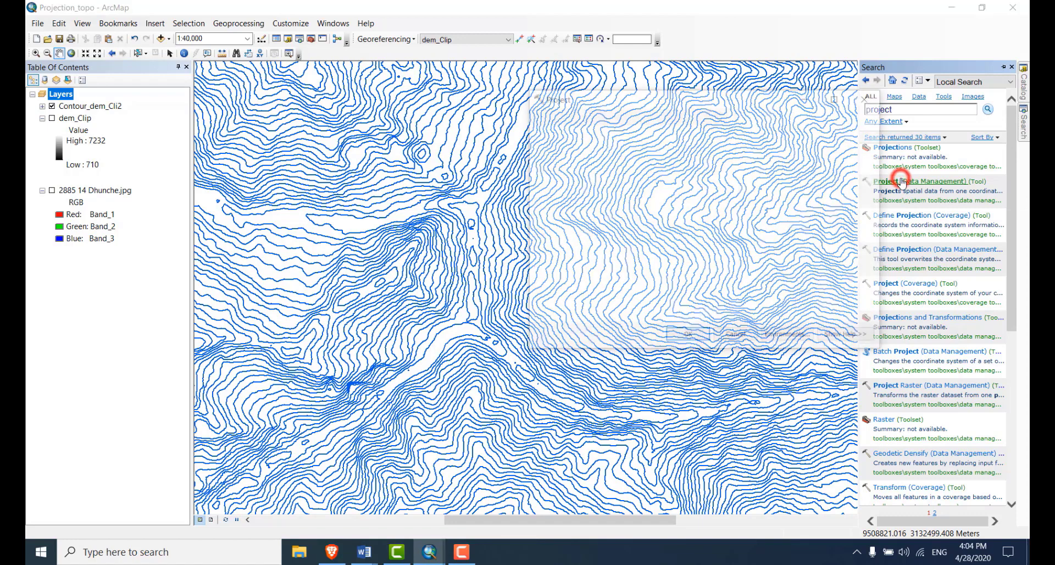
- Set Contour_dem_Cli2 as the dataset to project and name the output feature class Contour_dem_MUTM in Projection.gdb
left_click(840, 134)
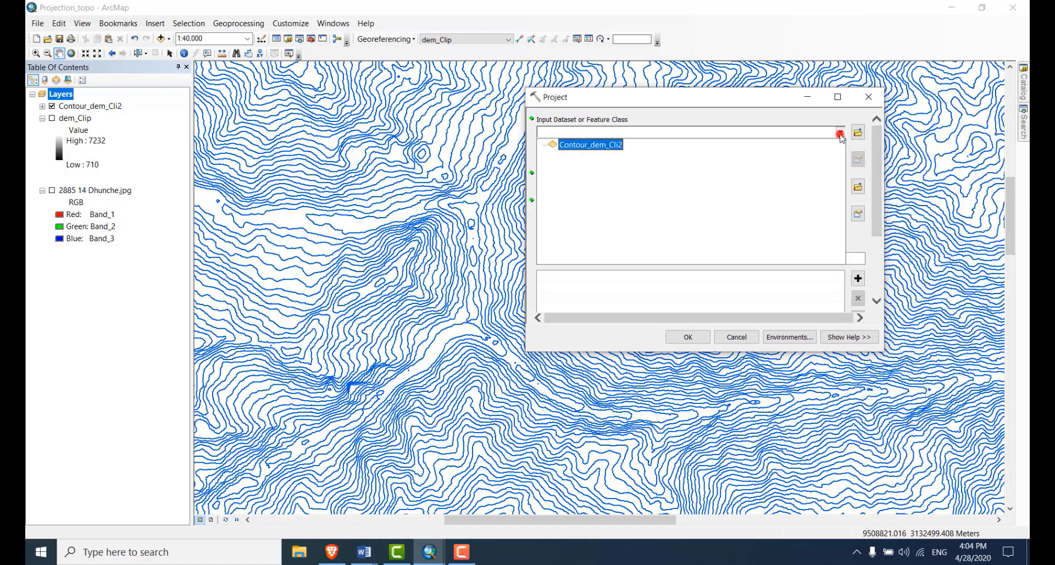
left_click(620, 145)
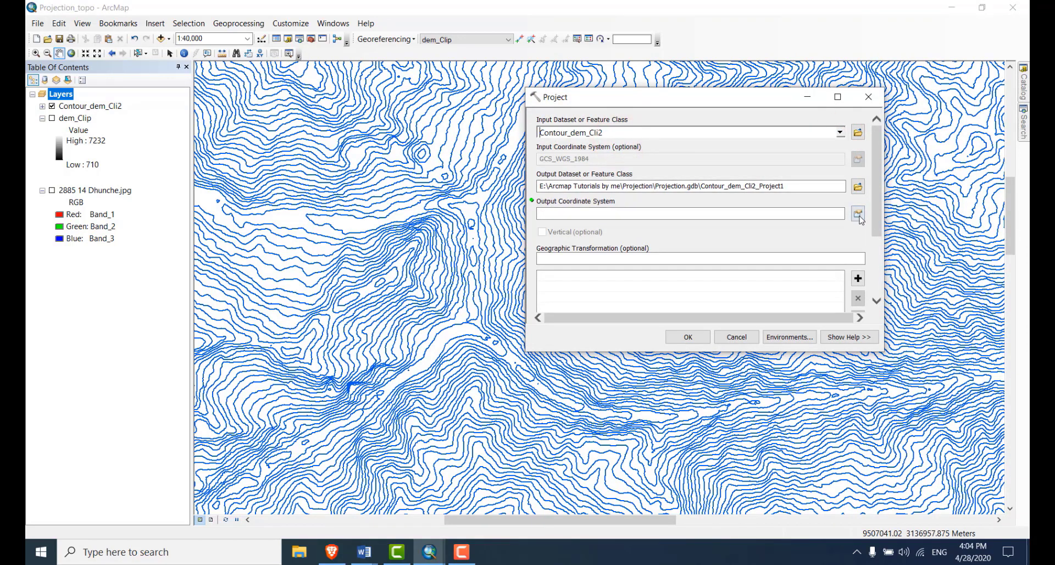
left_click_drag(794, 186, 761, 187)
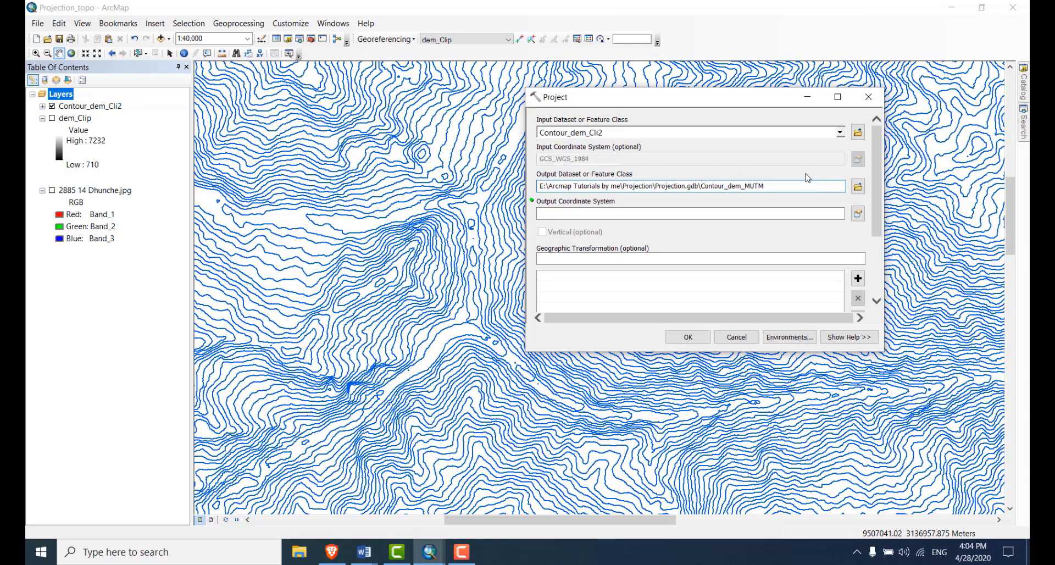
- Set the output coordinate system of the projection to the favorite MUTM84 Nepal
left_click(858, 216)
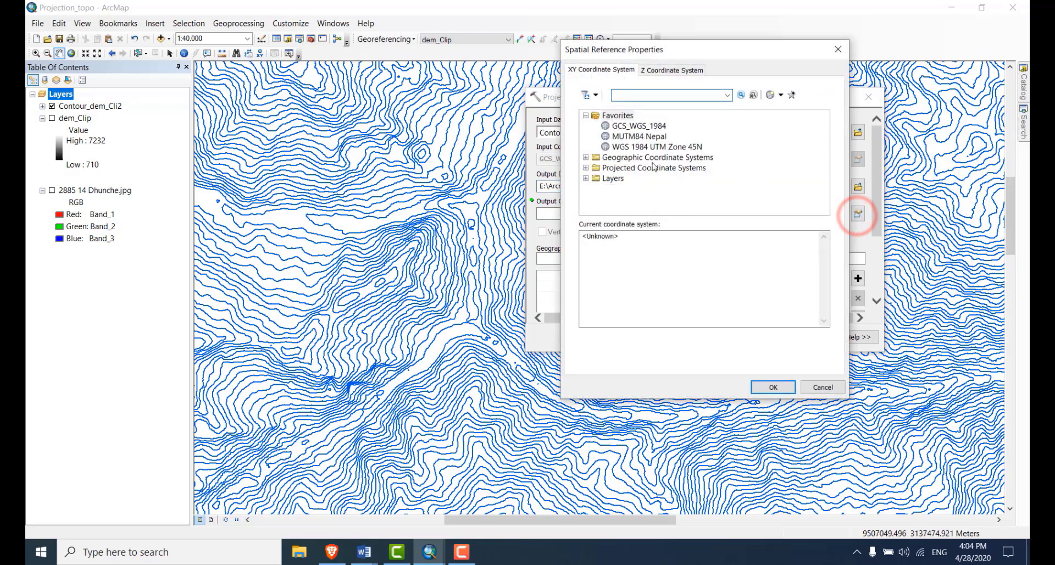
left_click(656, 147)
left_click(637, 136)
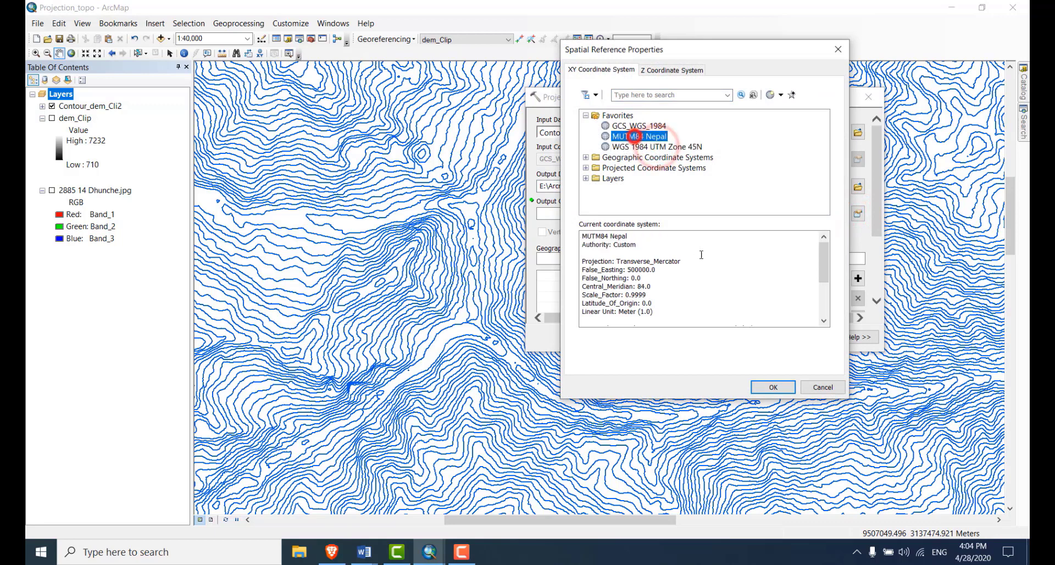
left_click(762, 389)
- Add the WGS 1984 to MUTM 84 geographic transformation and run the Project tool
left_click(688, 259)
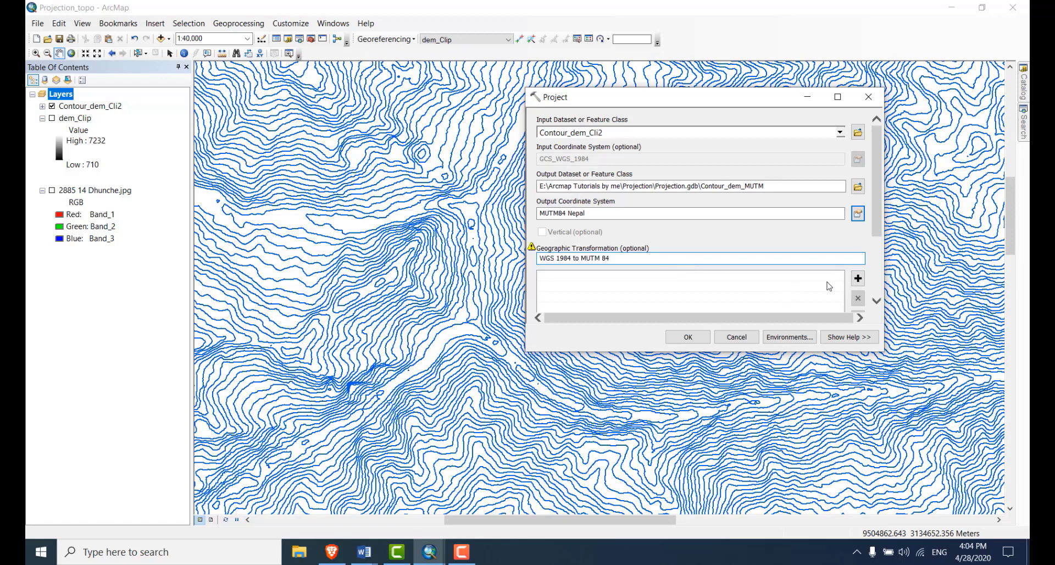
left_click(857, 278)
left_click(595, 276)
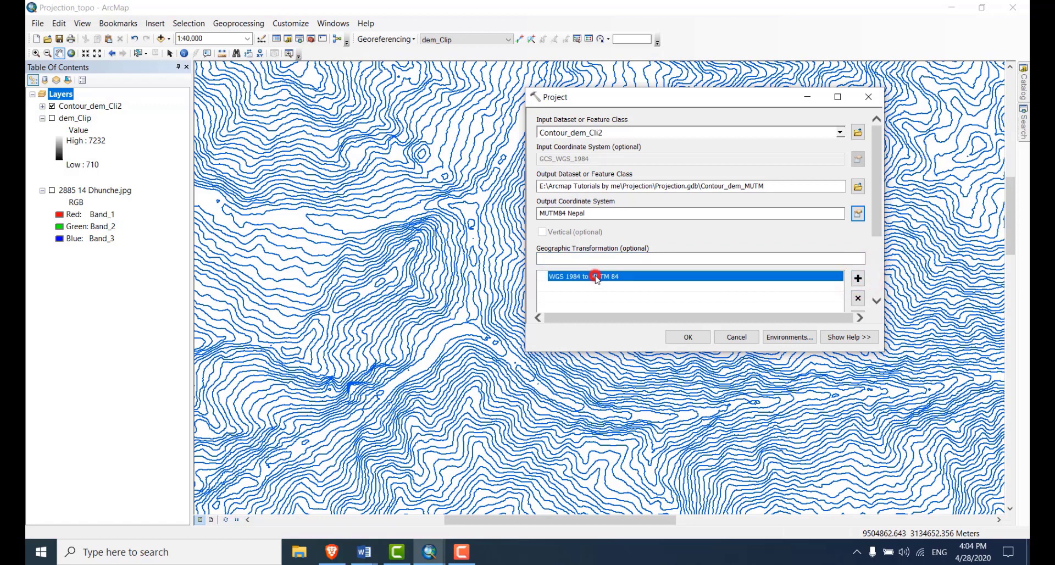
left_click(687, 337)
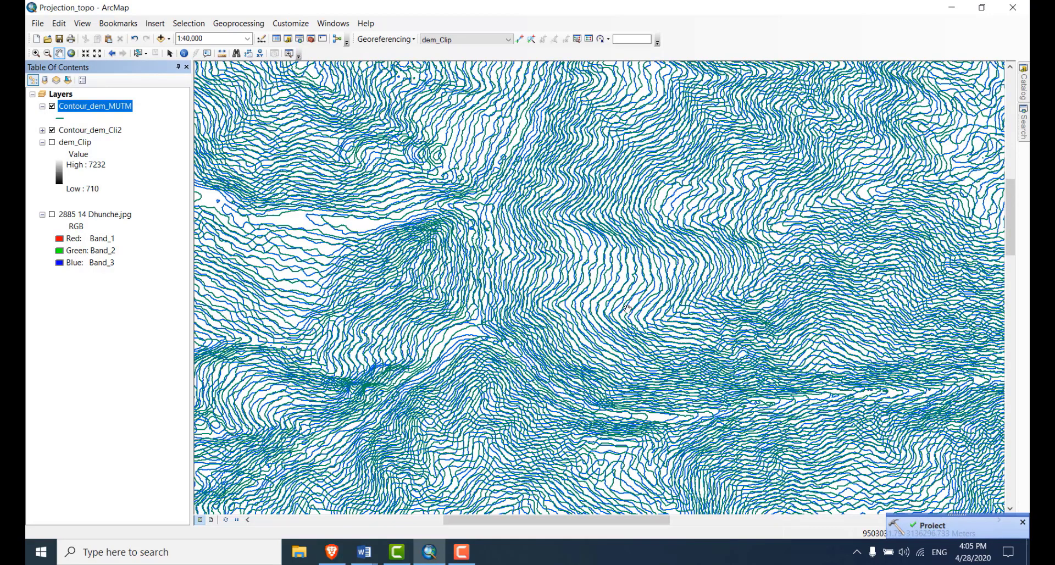
- Change the line color of the Contour_dem_MUTM layer to red
left_click(61, 118)
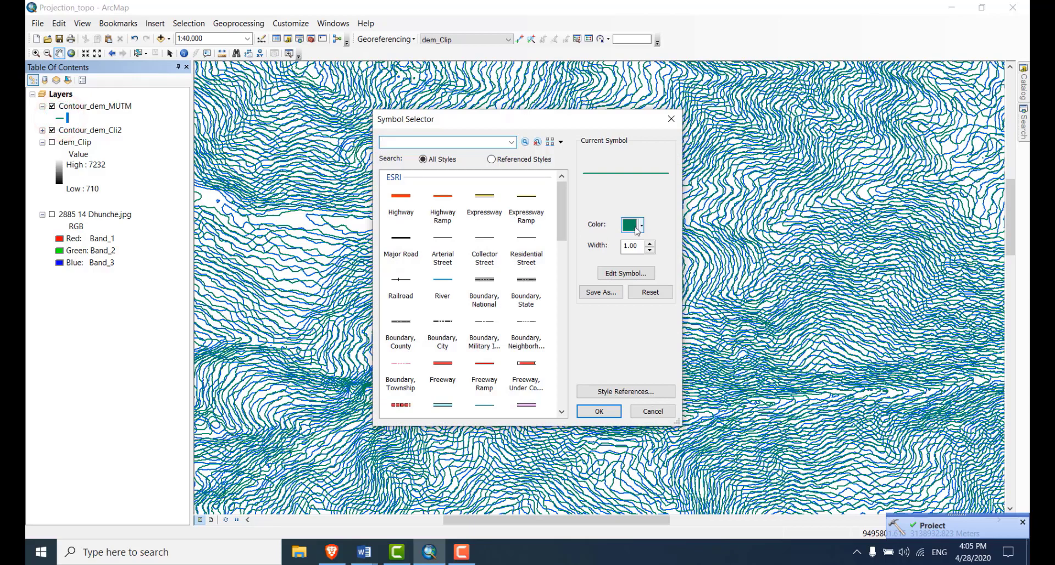
left_click(636, 229)
left_click(633, 277)
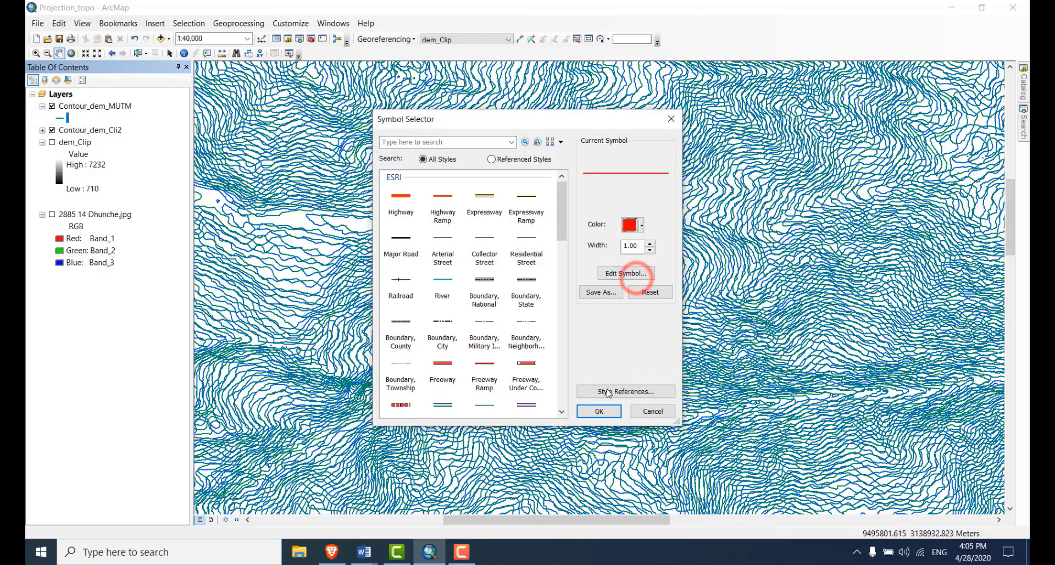
left_click(598, 411)
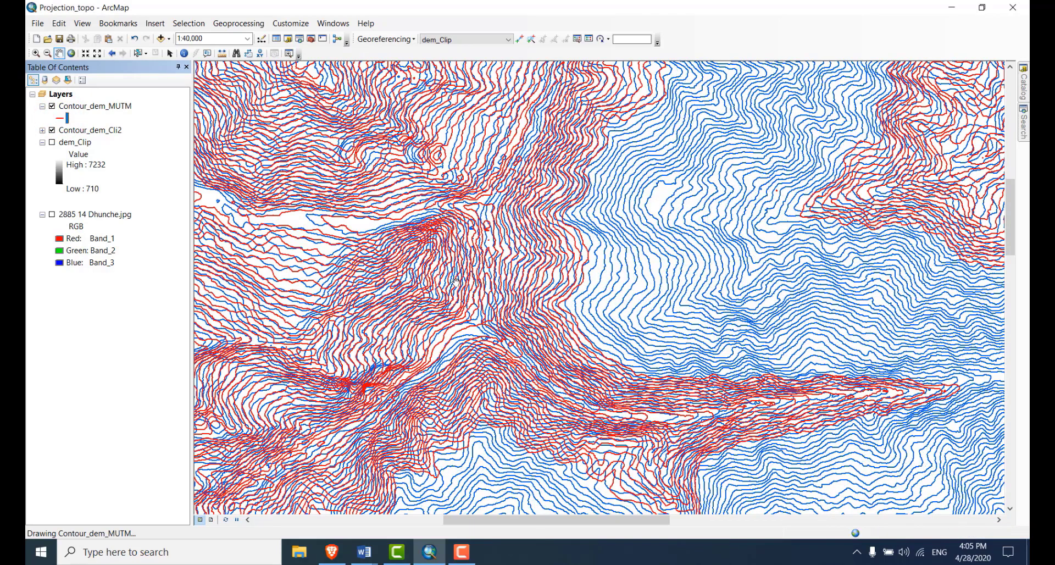
- Hide Contour_dem_Cli2, show the 2885 14 Dhunche.jpg sheet and compare its contours with the red Contour_dem_MUTM lines in several areas
left_click(52, 130)
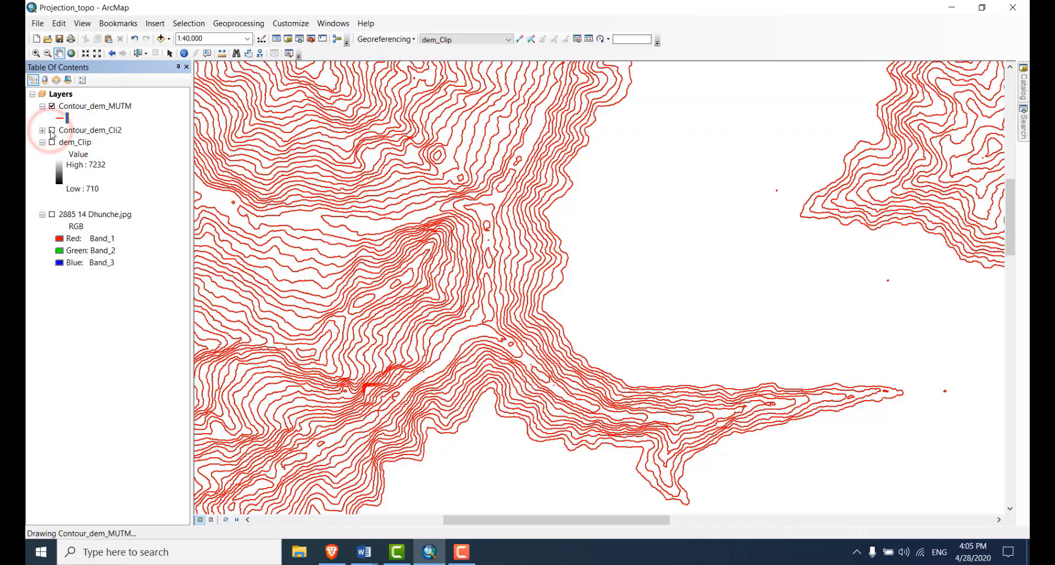
left_click(52, 214)
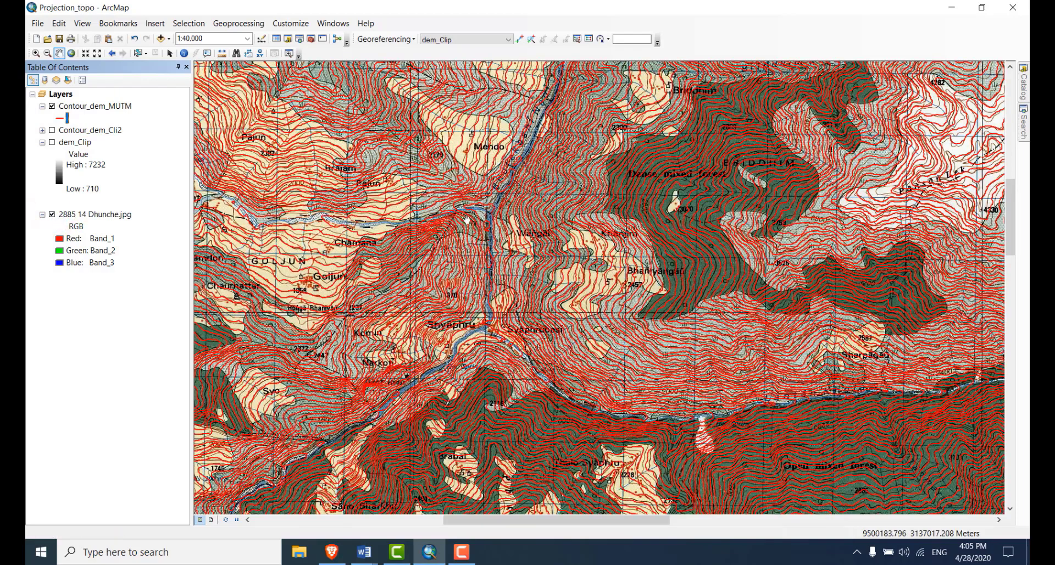
scroll(469, 220, "up", 3)
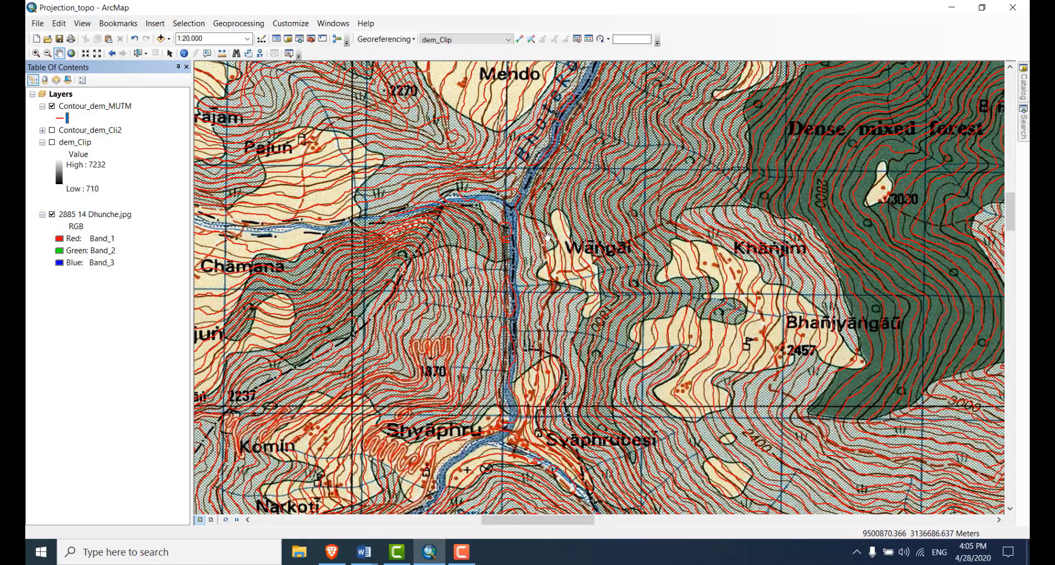
left_click_drag(544, 256, 540, 265)
scroll(498, 296, "down", 8)
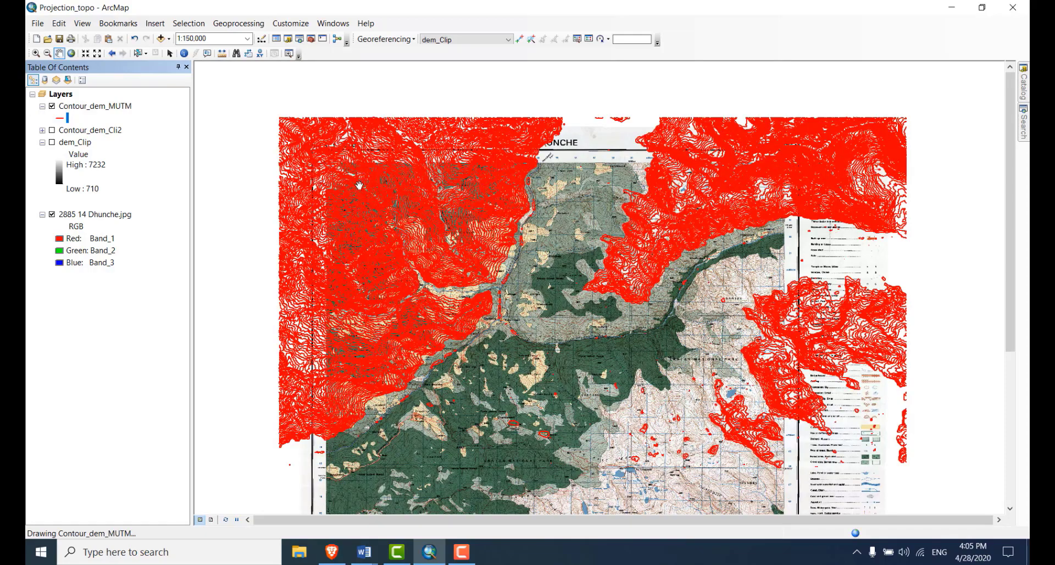
scroll(354, 187, "down", 3)
scroll(354, 186, "down", 6)
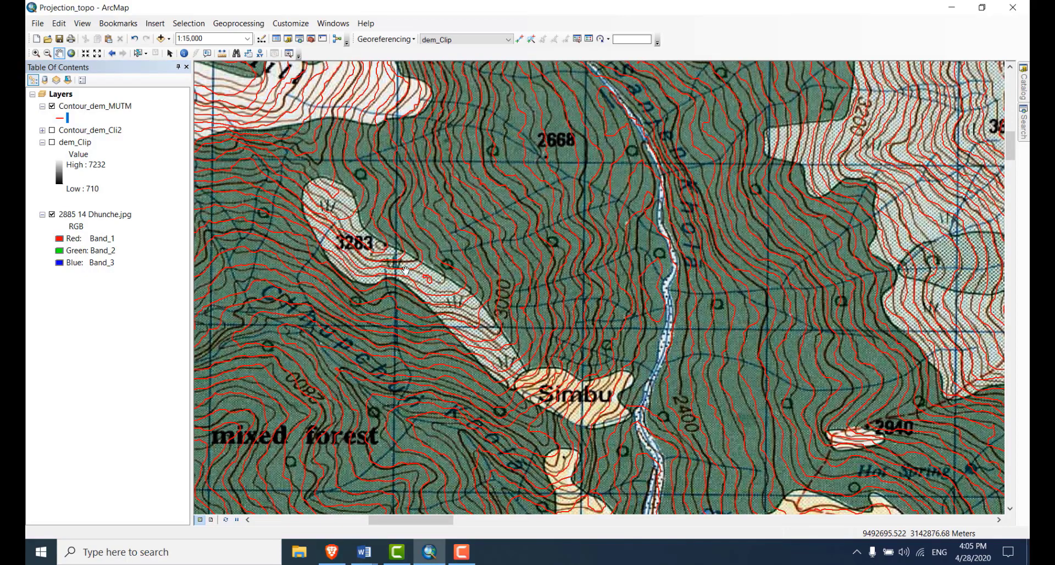
left_click_drag(548, 184, 626, 123)
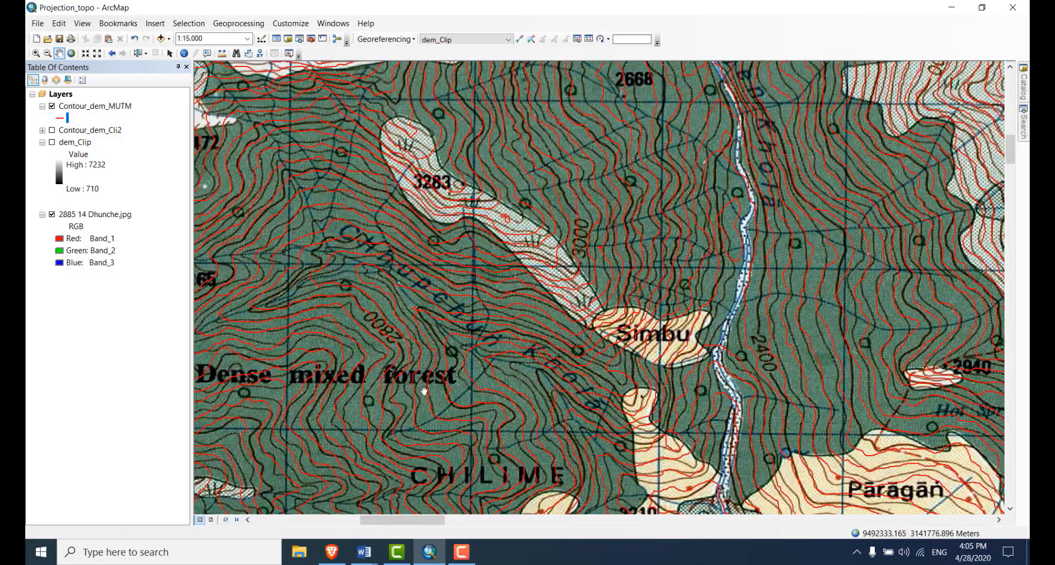
left_click_drag(423, 389, 533, 163)
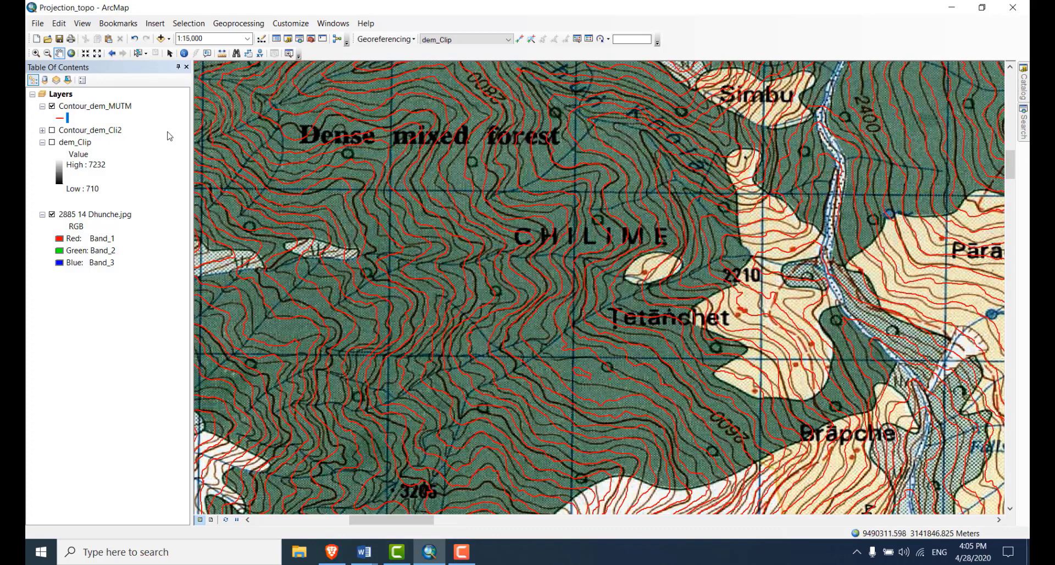
- Export all Contour_dem_MUTM features to the SHPs folder as the shapefile Topomap_MUTM.shp and add it to the map
right_click(91, 108)
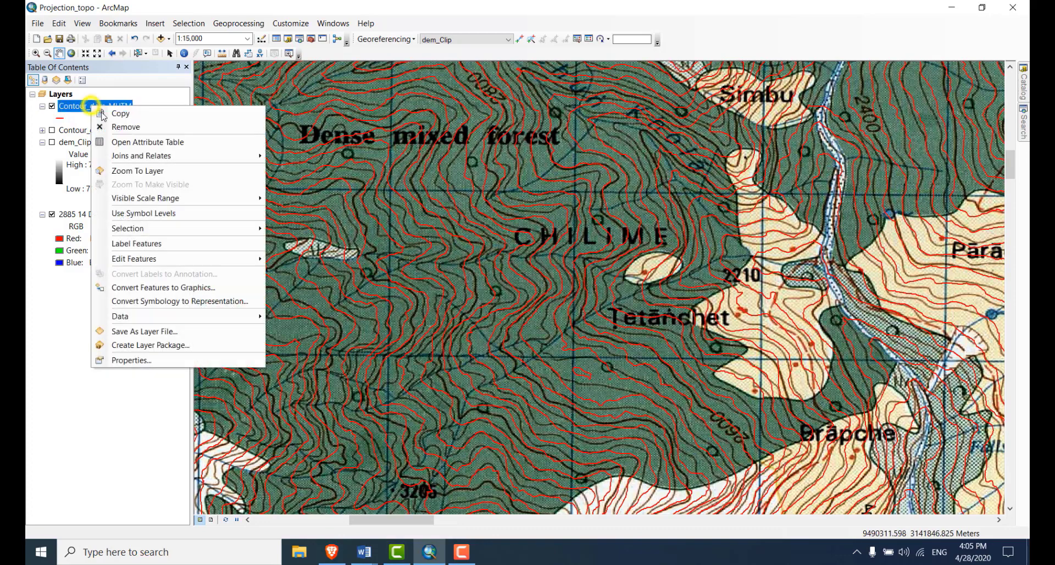
left_click(178, 319)
left_click(309, 330)
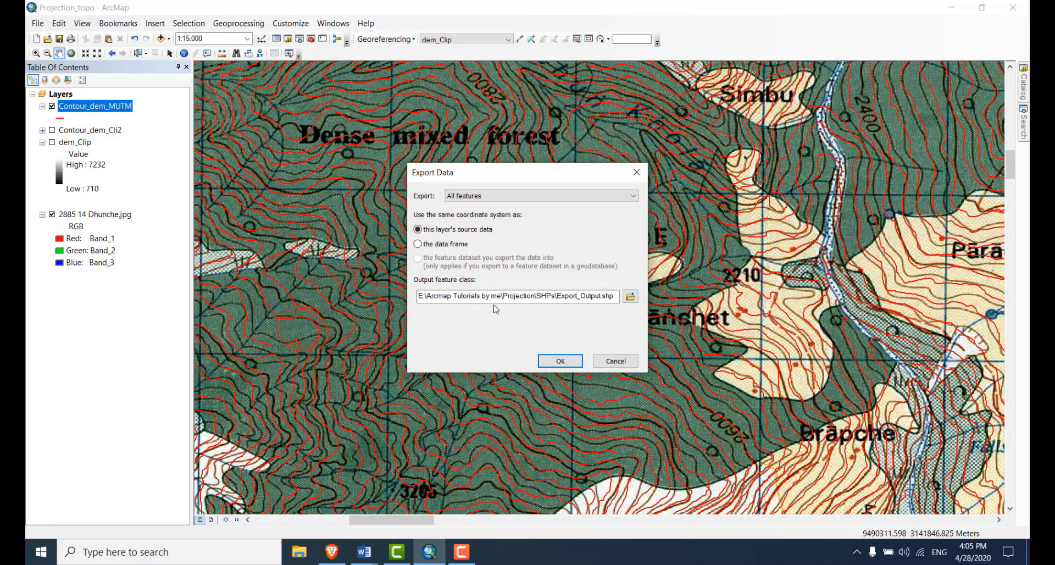
left_click(630, 296)
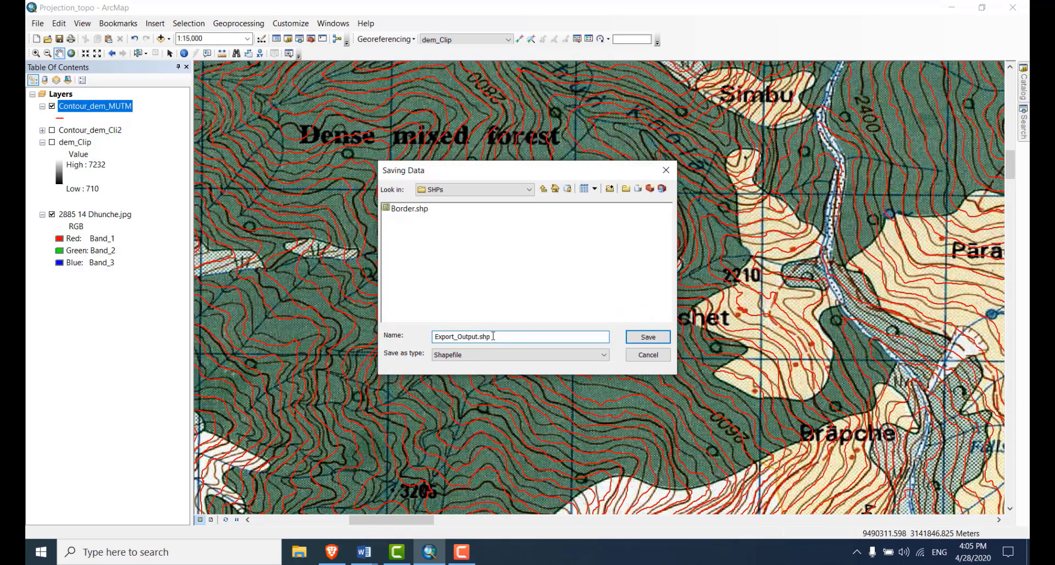
left_click_drag(445, 337, 434, 336)
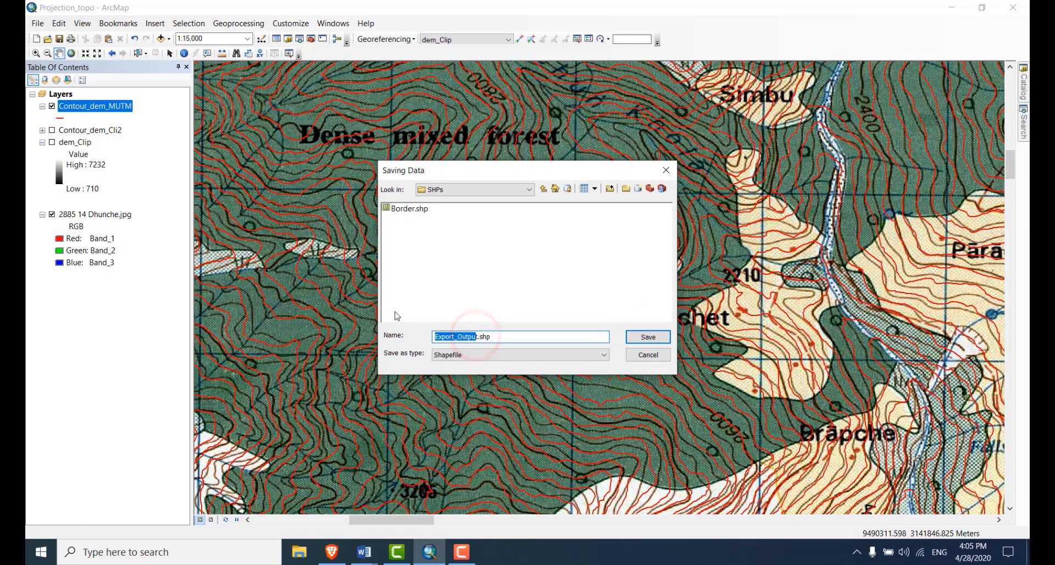
key("BackSpace")
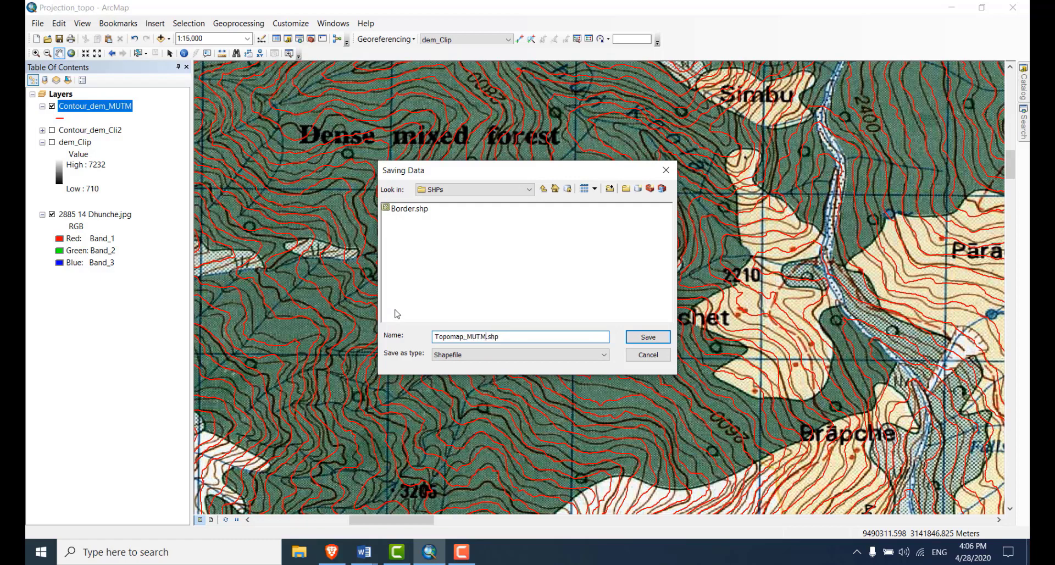
left_click(647, 337)
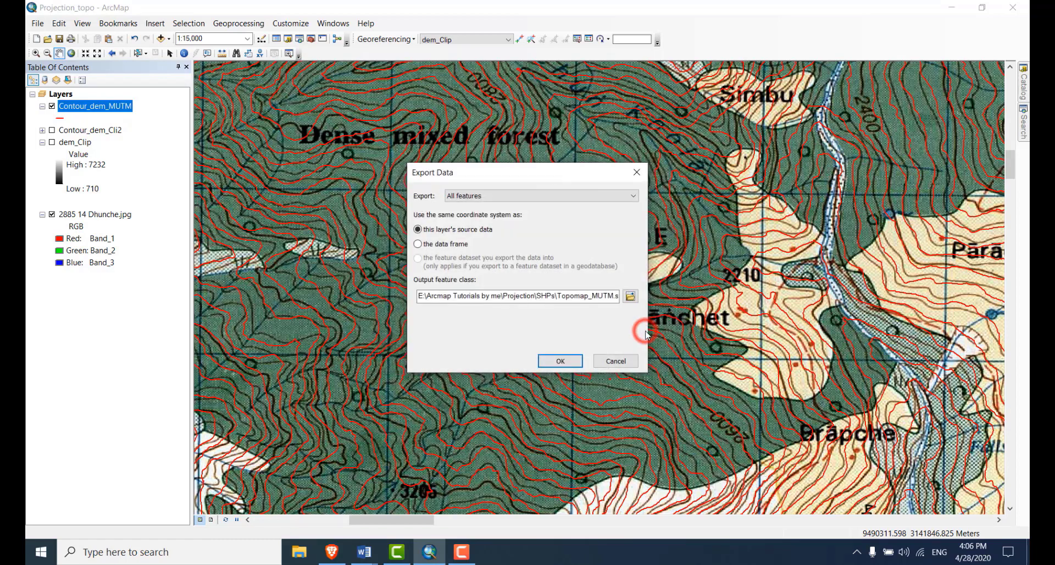
left_click(561, 360)
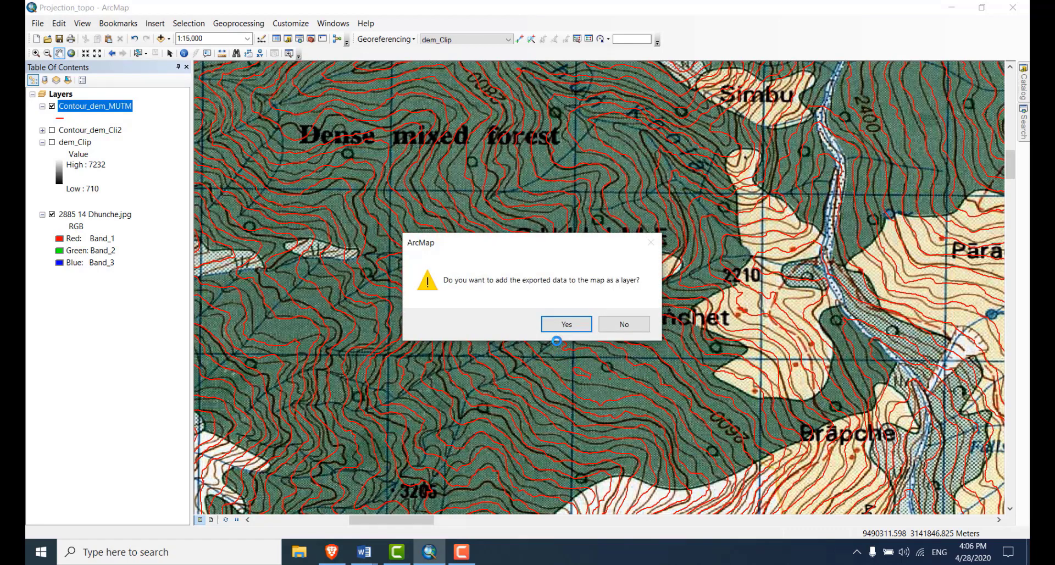
left_click(566, 324)
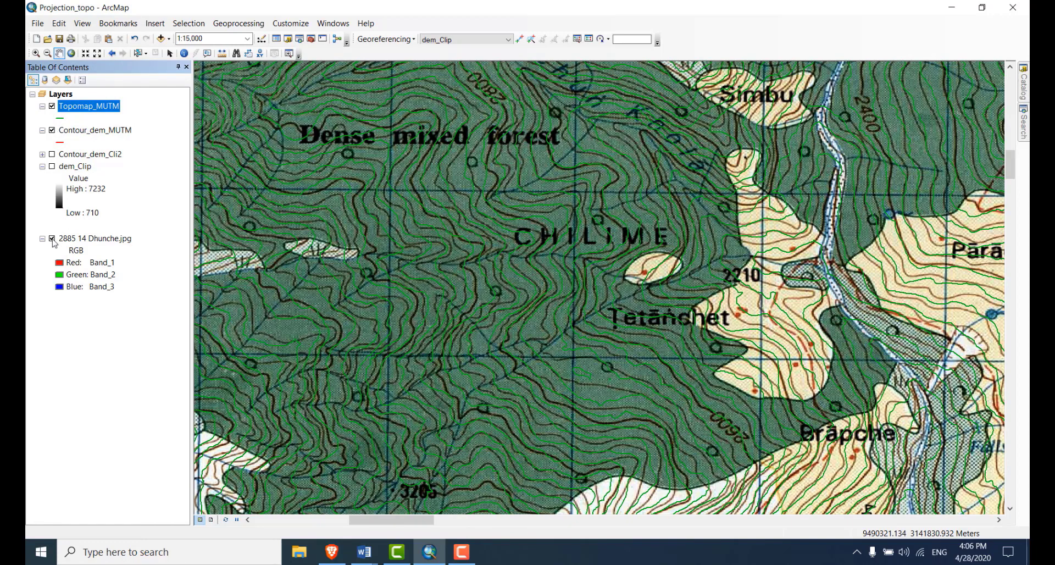
- Hide the 2885 14 Dhunche.jpg and Contour_dem_MUTM layers so that only the Topomap_MUTM contours are displayed
left_click(52, 239)
left_click(52, 130)
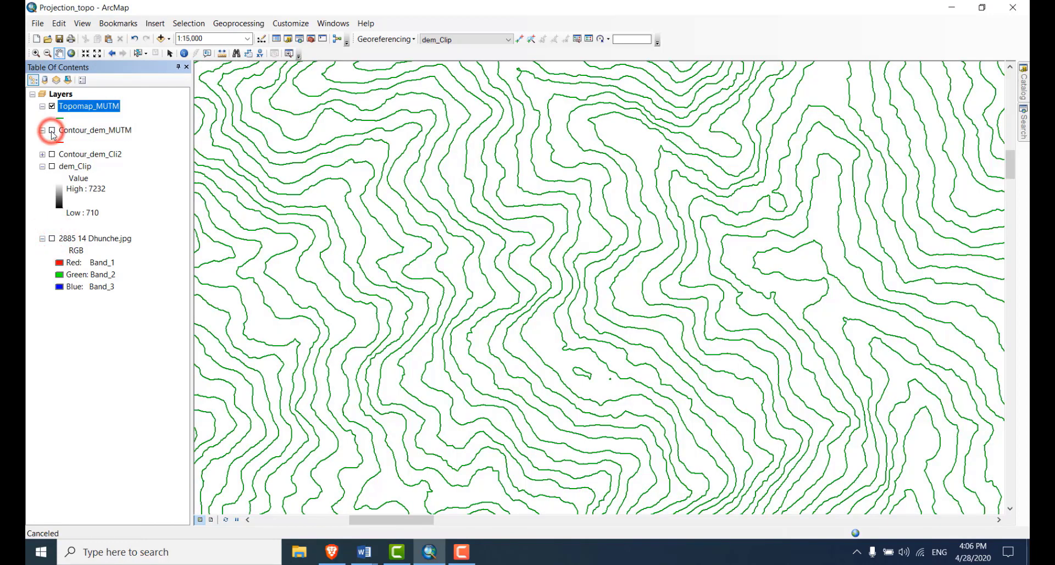
scroll(420, 219, "up", 5)
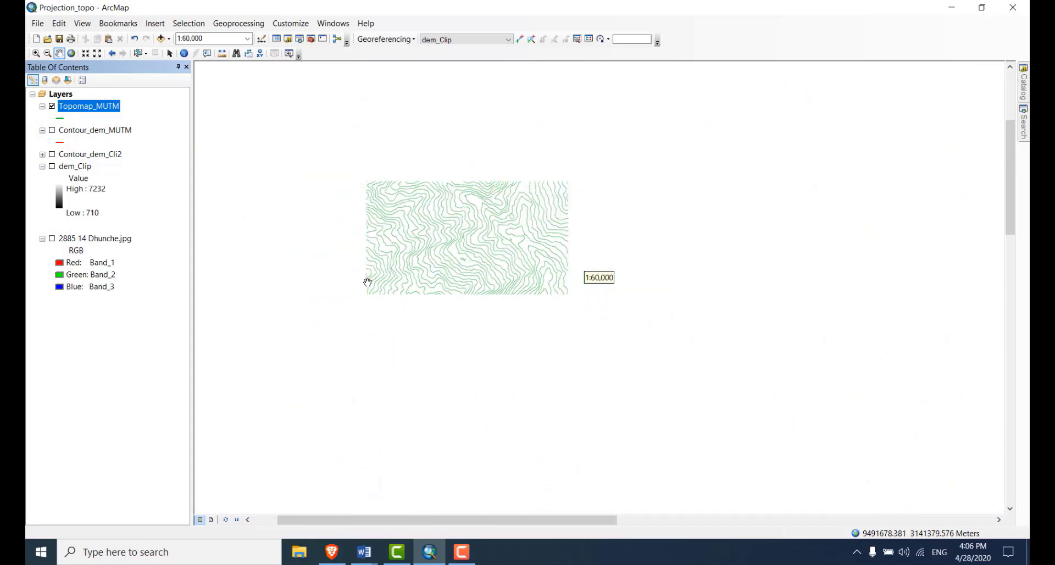